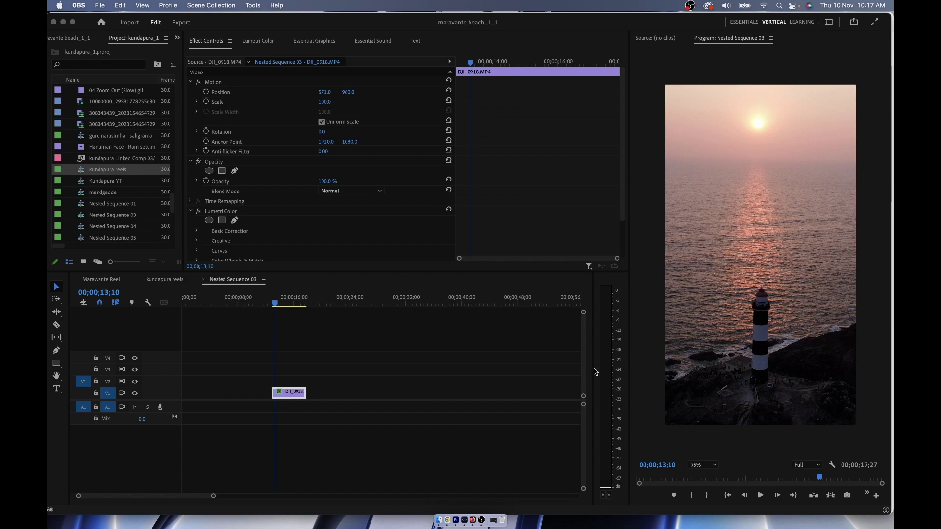
Alt-drag the V1 lighthouse clip onto V2 to stack a duplicate, and select the copy
left_click(279, 307)
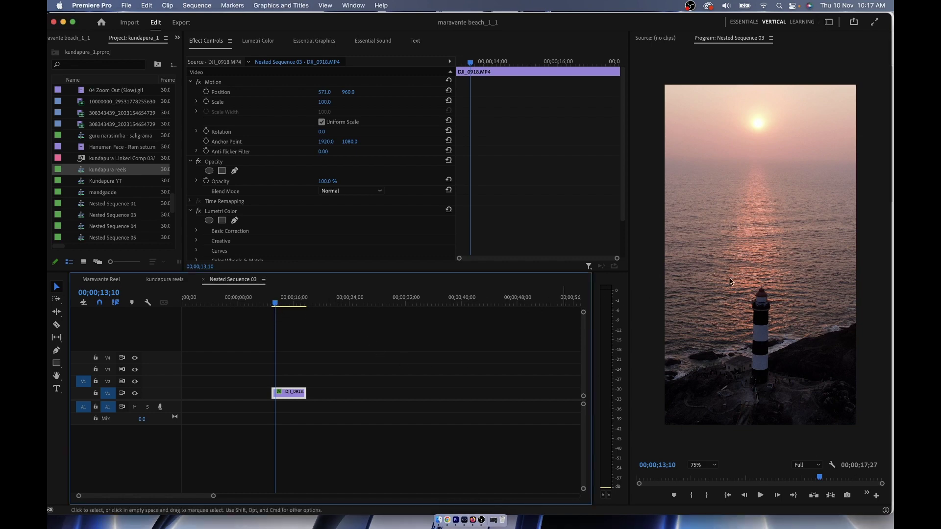
left_click(829, 22)
left_click(709, 61)
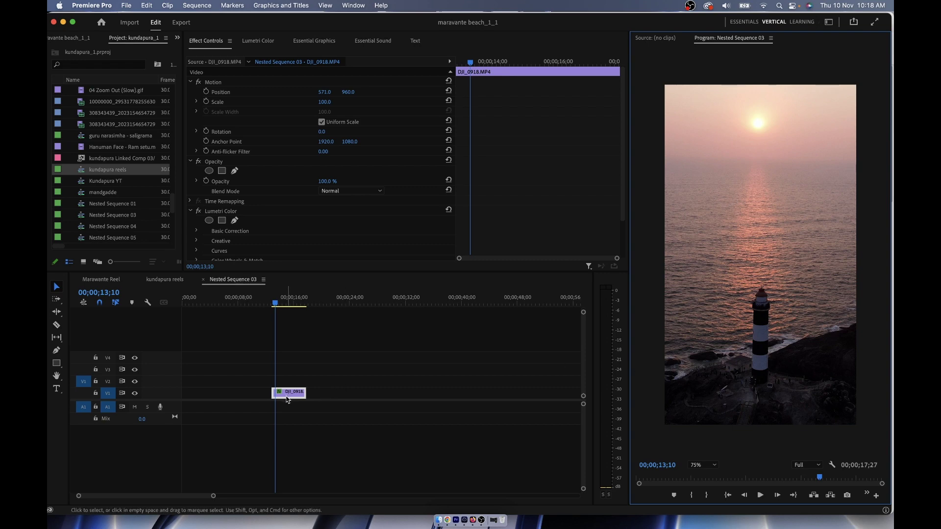
left_click_drag(288, 394, 287, 381)
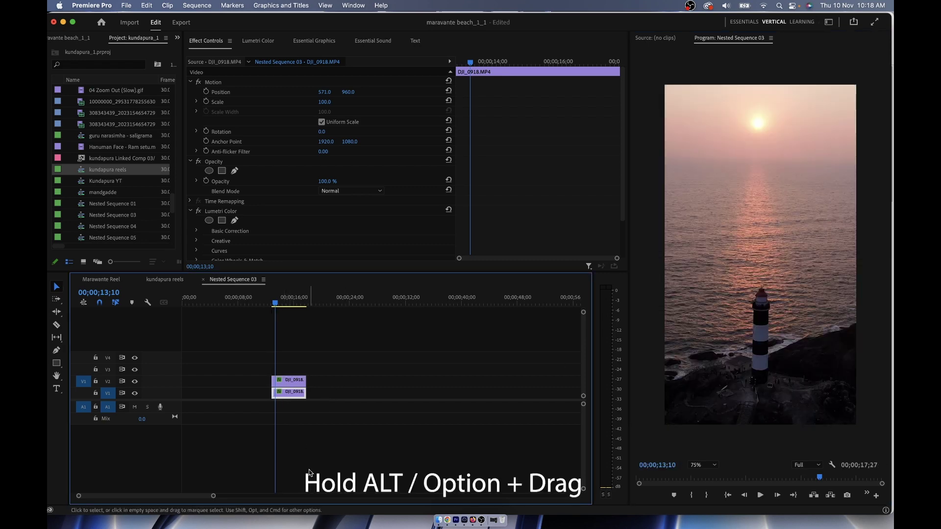
left_click(286, 381)
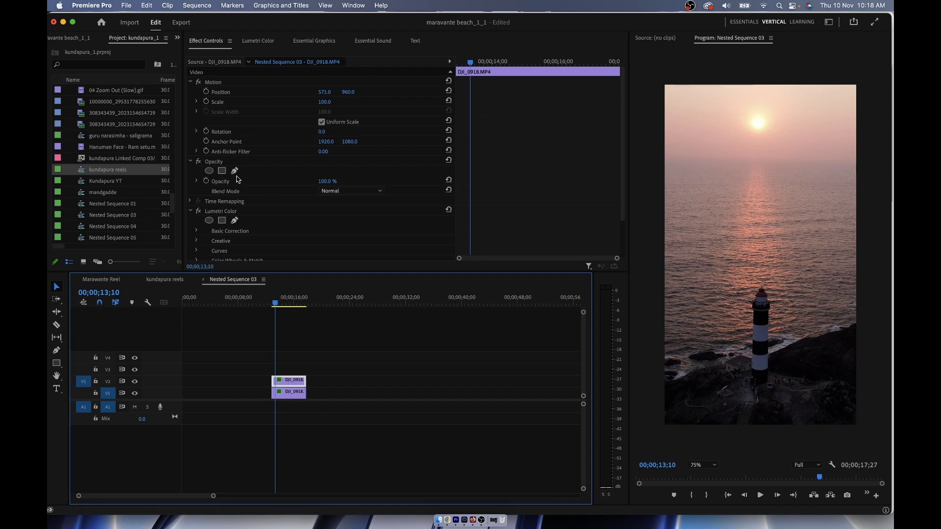
Draw a closed pen Opacity mask around the lighthouse outline on the upper clip
left_click(234, 170)
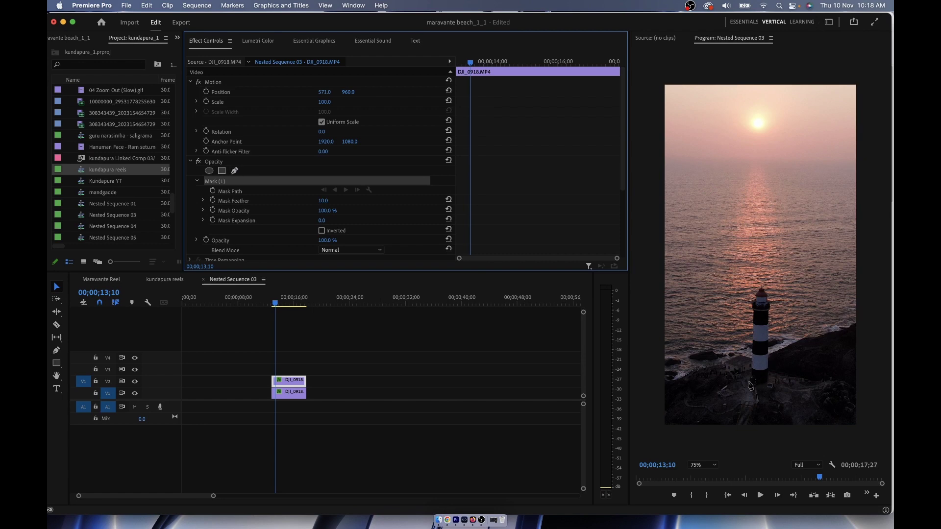
left_click(750, 382)
left_click(749, 345)
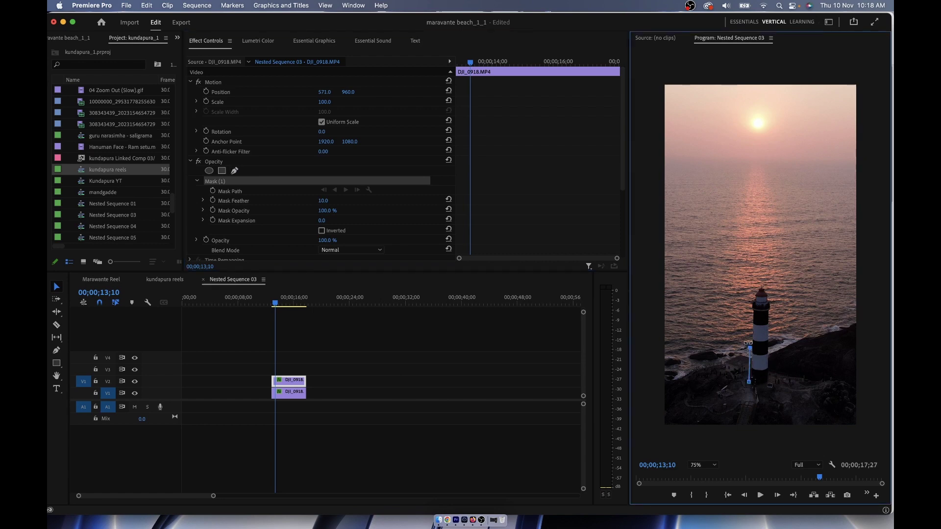
left_click(751, 314)
left_click(751, 288)
left_click(761, 279)
left_click(772, 293)
left_click(777, 312)
left_click(774, 341)
left_click(771, 385)
left_click(756, 391)
left_click(748, 365)
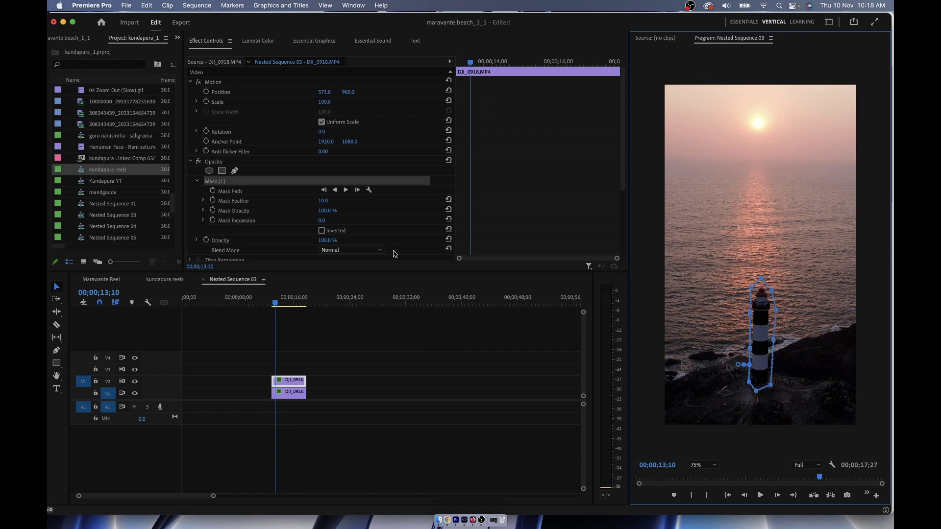
Invert the mask, then shift the lower clip's Position X left so the lighthouse vanishes
left_click(321, 230)
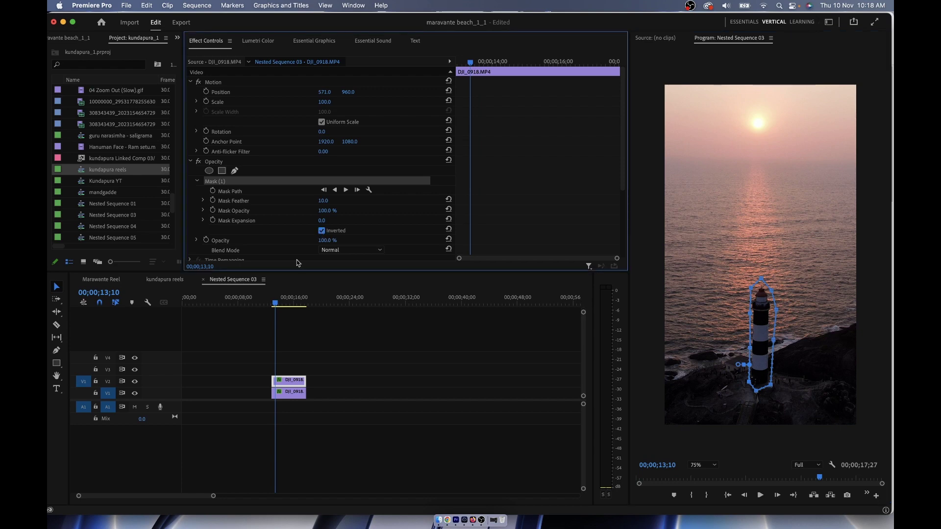
left_click(296, 393)
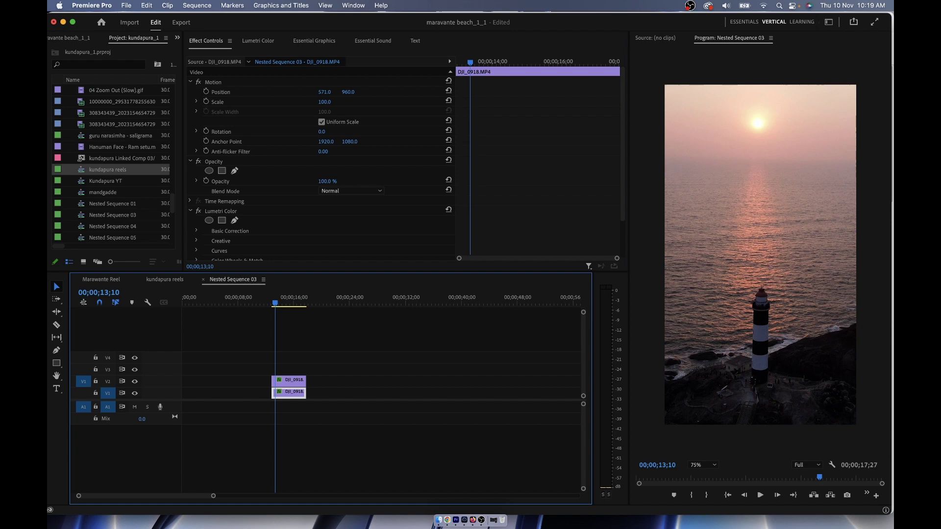
left_click_drag(326, 92, 316, 92)
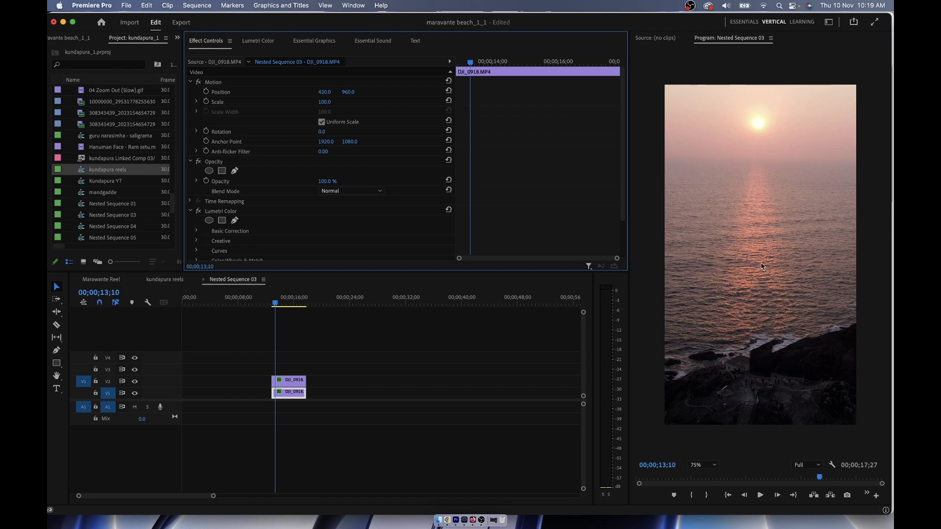
Soften the upper clip's mask with Feather 34 and Expansion 16
left_click(300, 382)
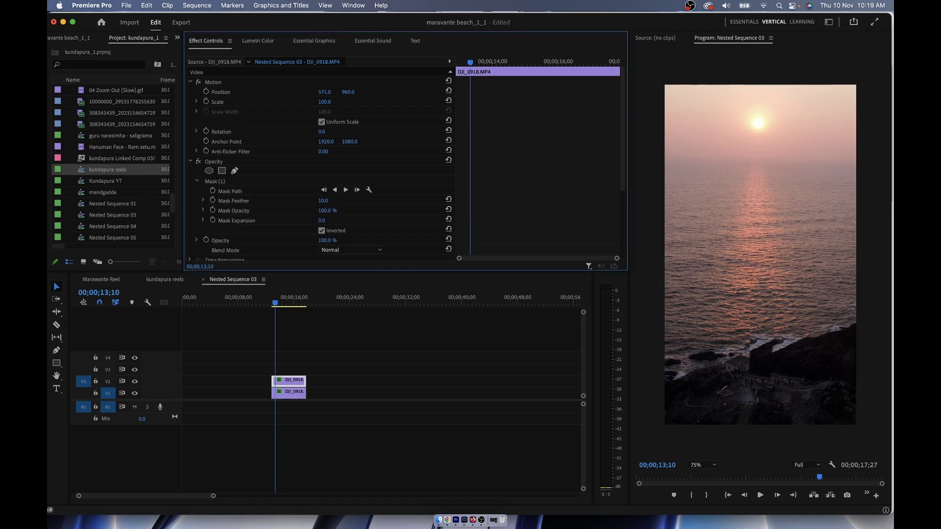
left_click_drag(322, 200, 321, 200)
left_click_drag(322, 220, 325, 220)
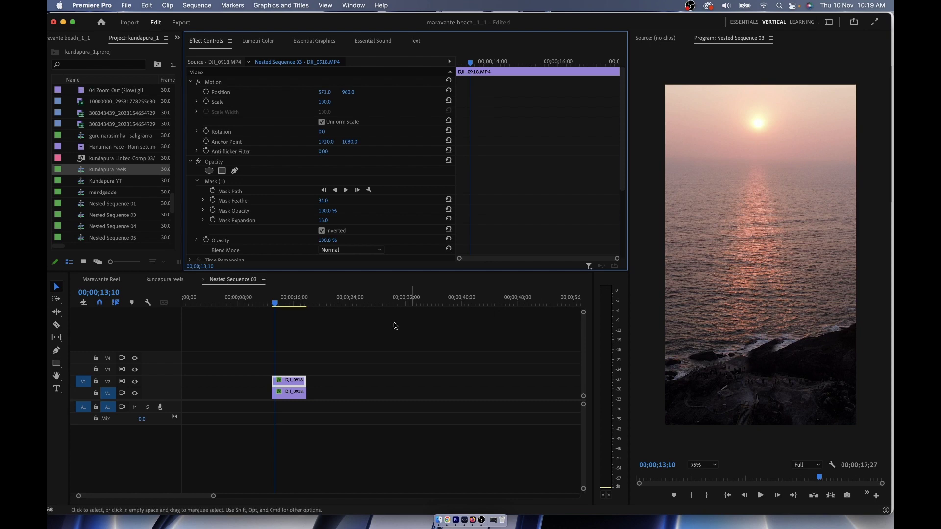
left_click(275, 306)
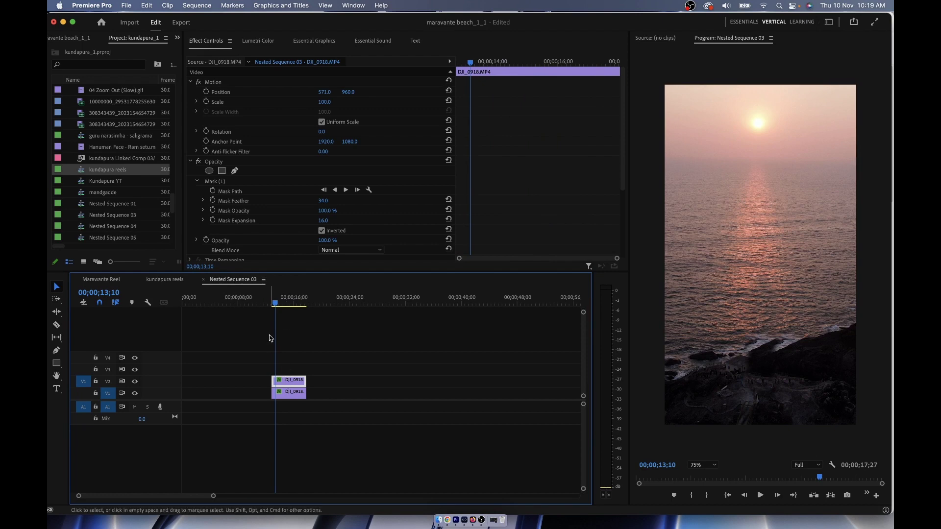
Set a starting Mask Path keyframe at 00;00;13;18
left_click_drag(276, 306, 273, 307)
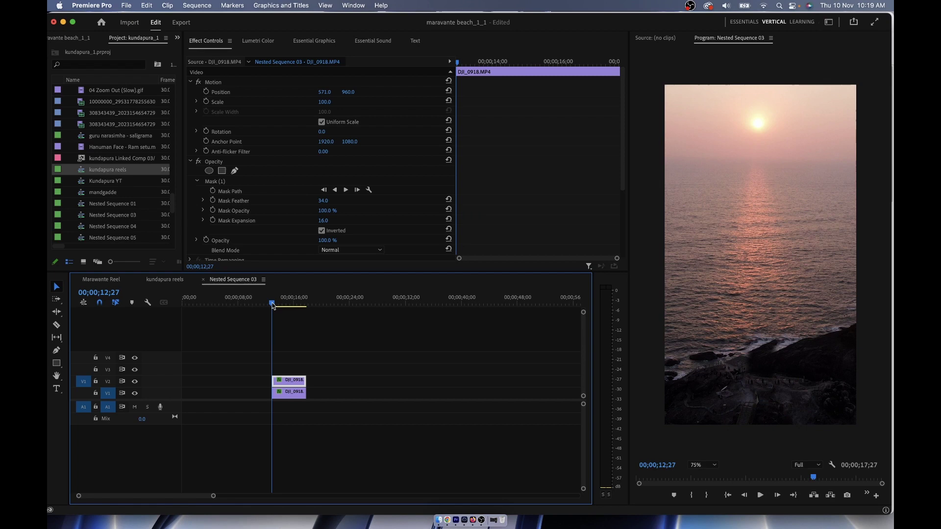
left_click_drag(272, 305, 277, 306)
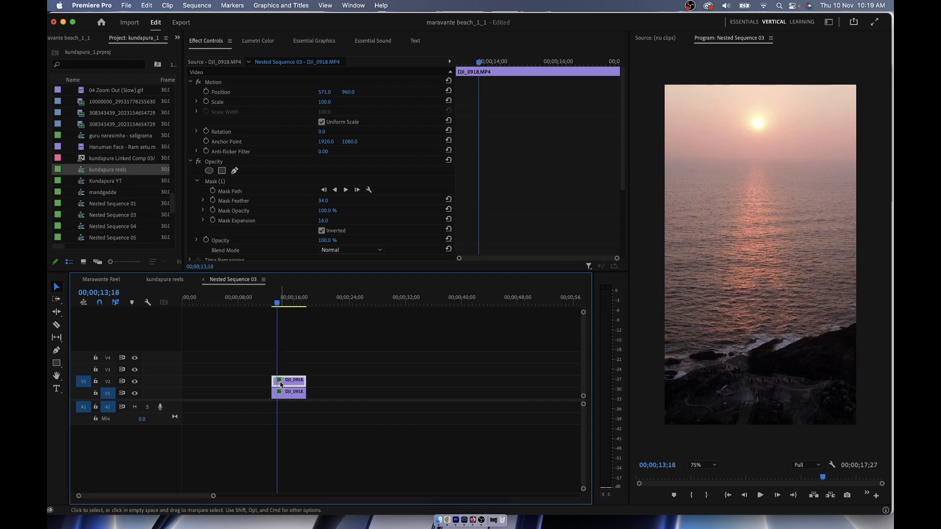
left_click(214, 191)
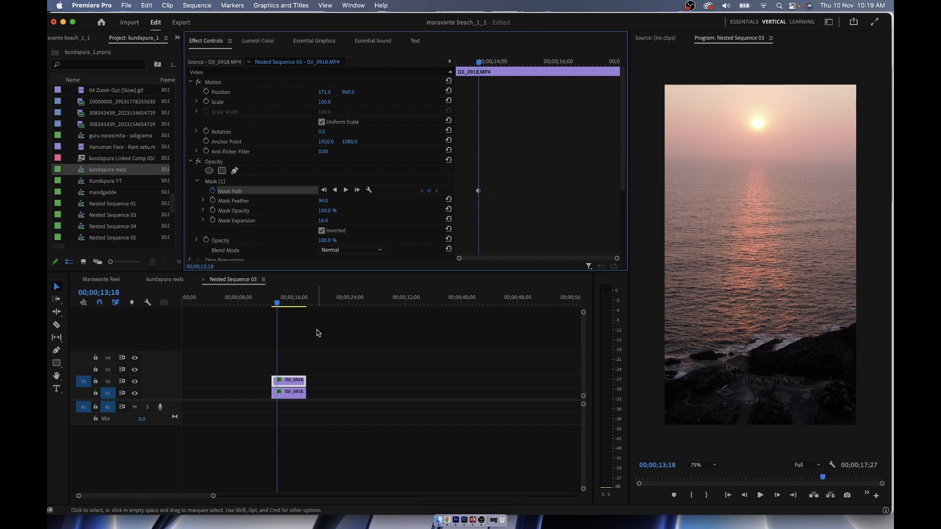
At 00;00;14;03 raise the mask and pull its top vertex down into a U over the lighthouse
left_click_drag(278, 304, 284, 307)
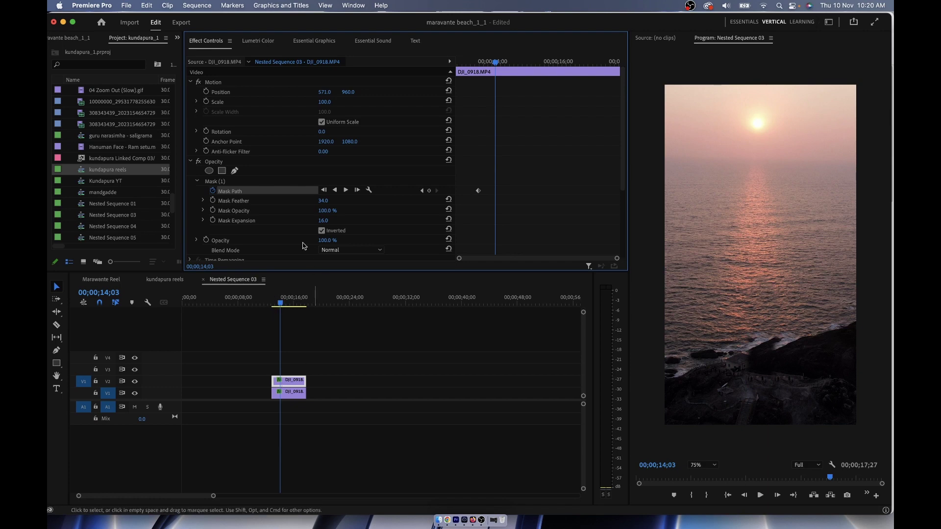
left_click(218, 181)
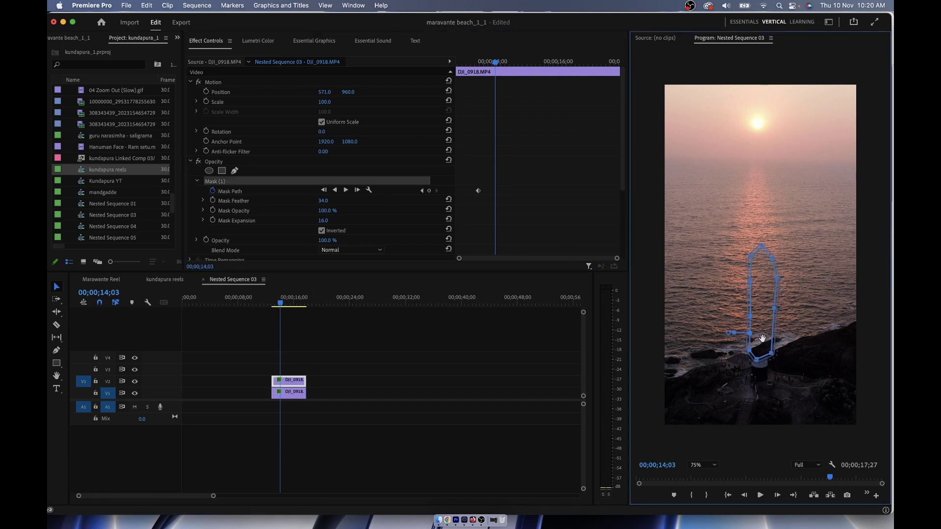
left_click_drag(763, 339, 763, 331)
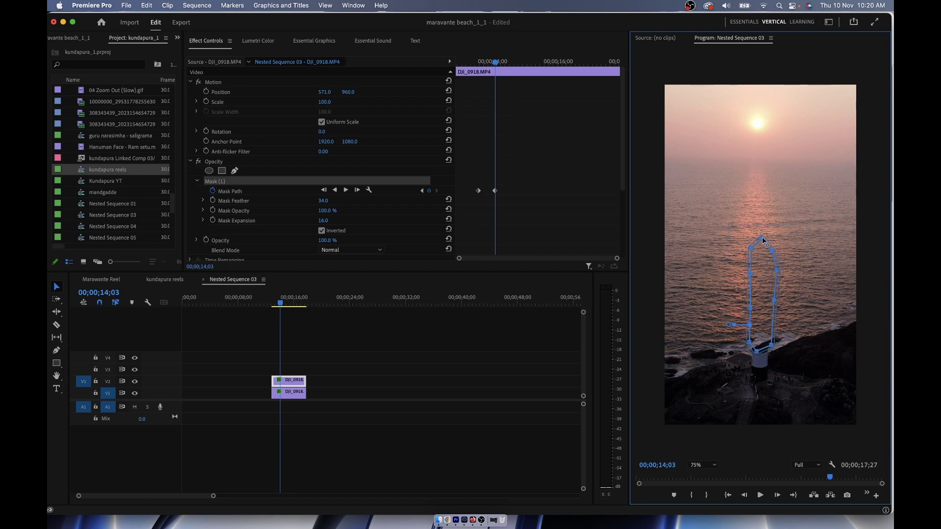
mouse_move(763, 240)
left_mouse_down()
mouse_move(767, 288)
mouse_move(766, 276)
mouse_move(777, 289)
mouse_move(751, 289)
left_mouse_up()
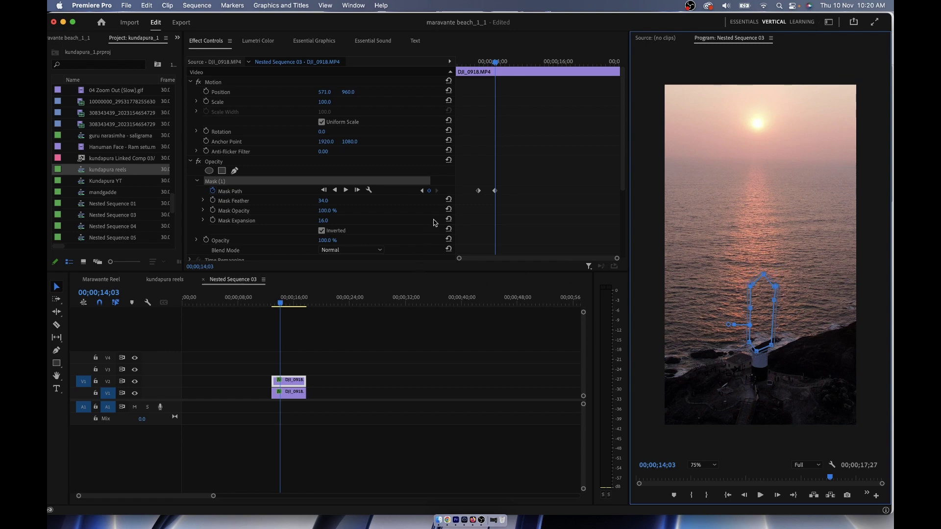
At 14;18 move the mask further up and reshape its top and upper-right corner
left_click(280, 384)
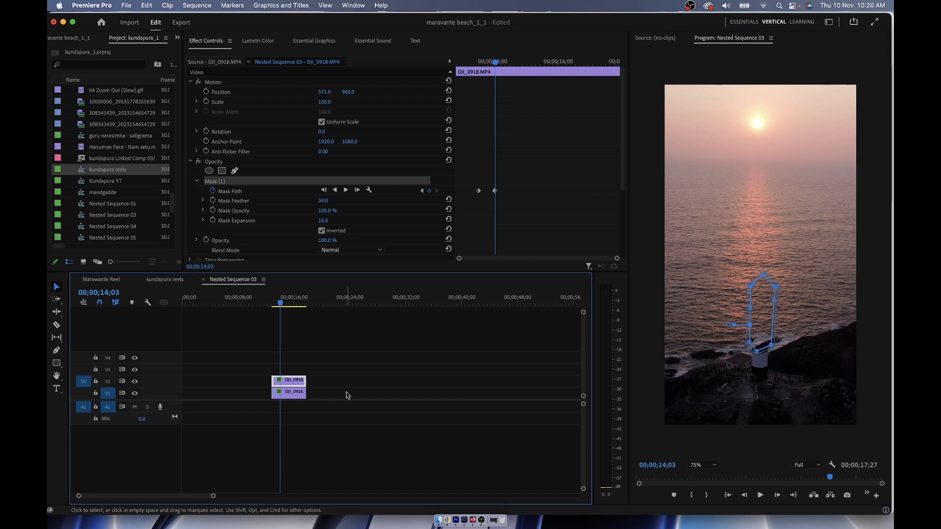
key("Right")
key("Right")
key("Right")
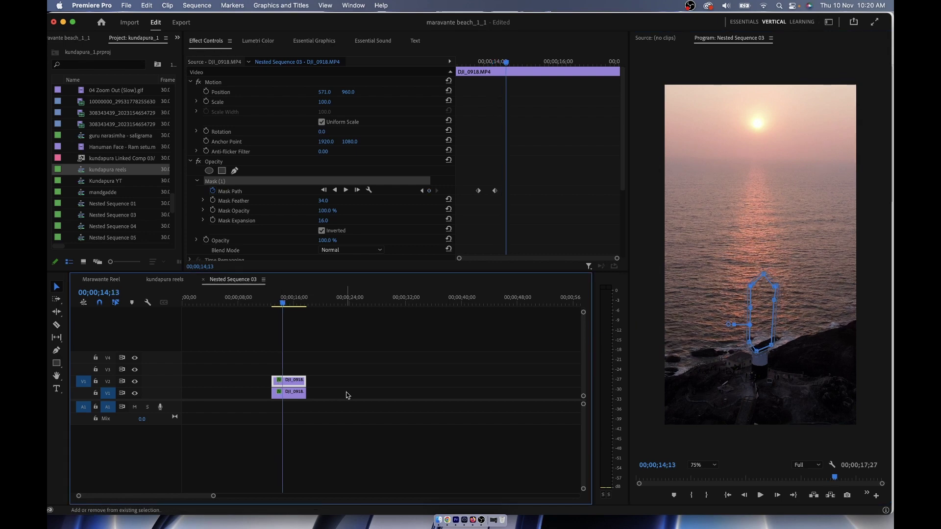
key("Right")
key("Right")
key("Right")
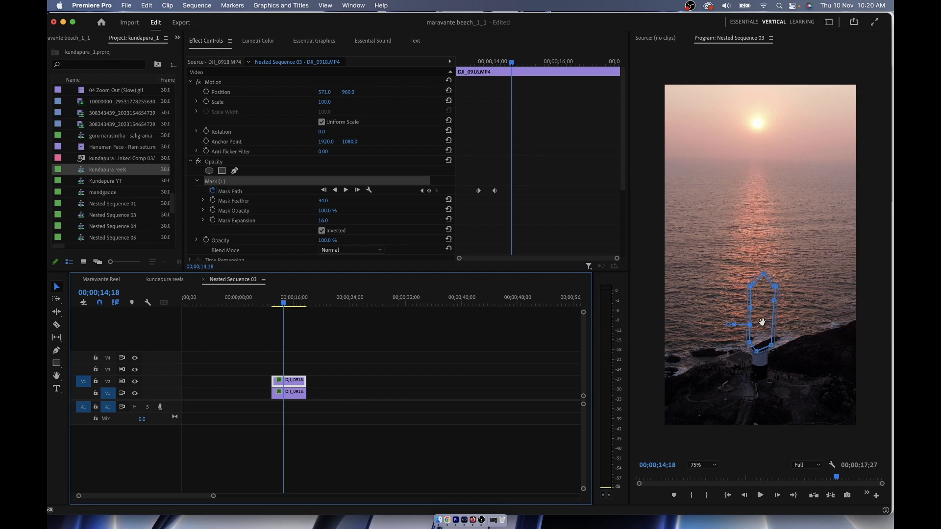
left_click_drag(762, 322, 766, 298)
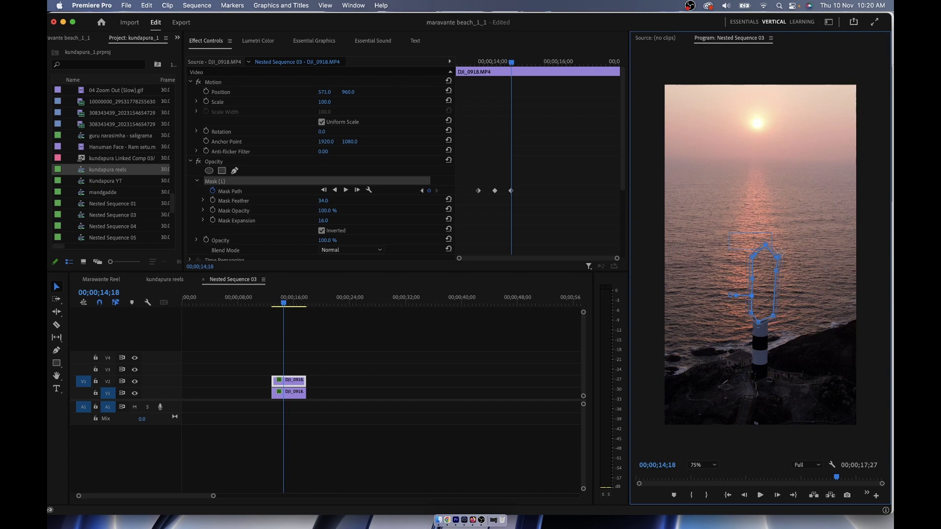
left_click_drag(766, 245, 765, 270)
left_click_drag(778, 260, 751, 278)
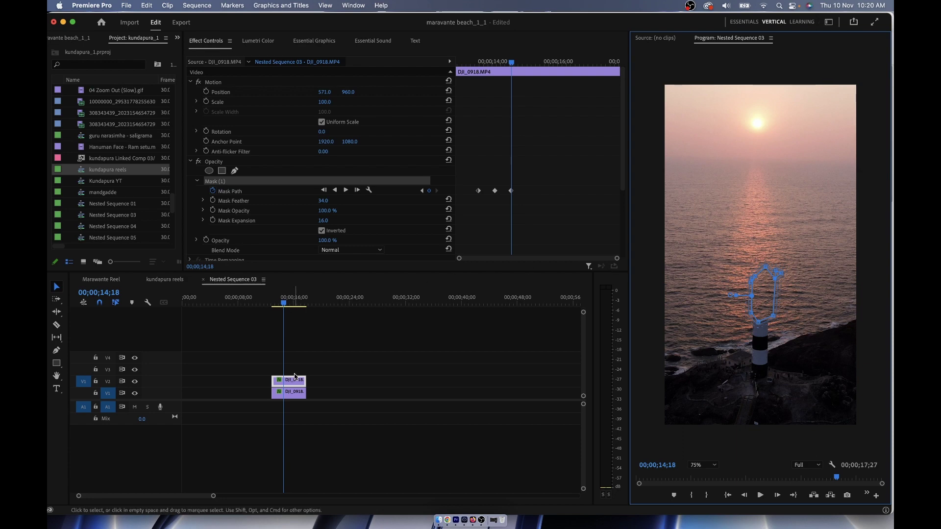
At 15;03 push the mask up out of the frame for a final Mask Path keyframe
left_click(331, 392)
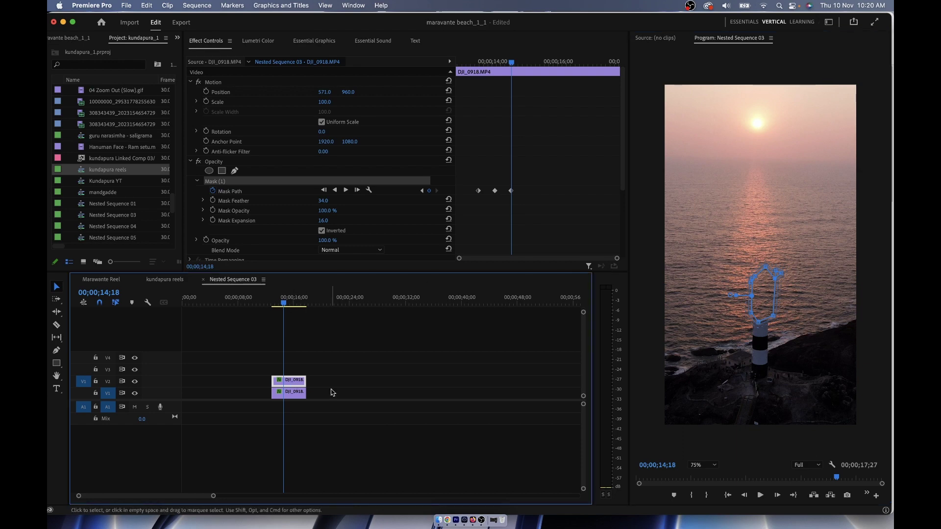
key("shift+Right")
key("shift+Right")
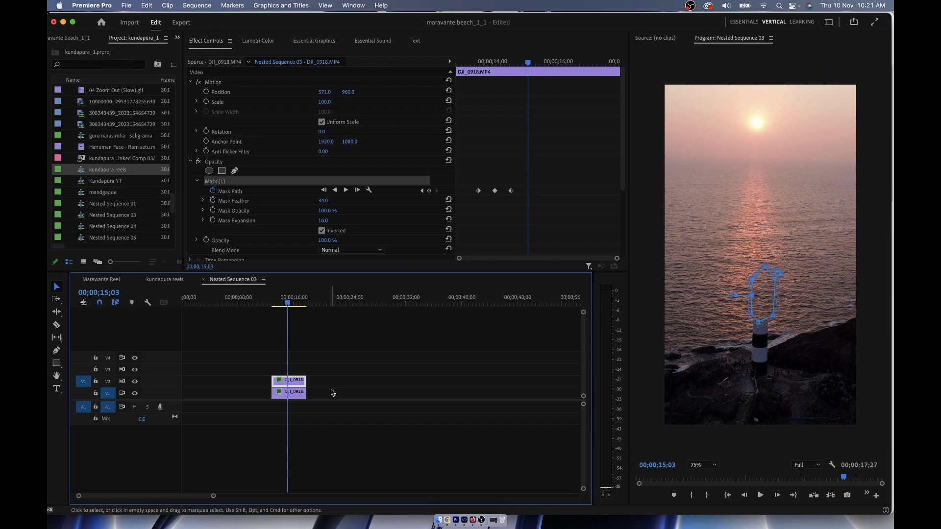
left_click(764, 313)
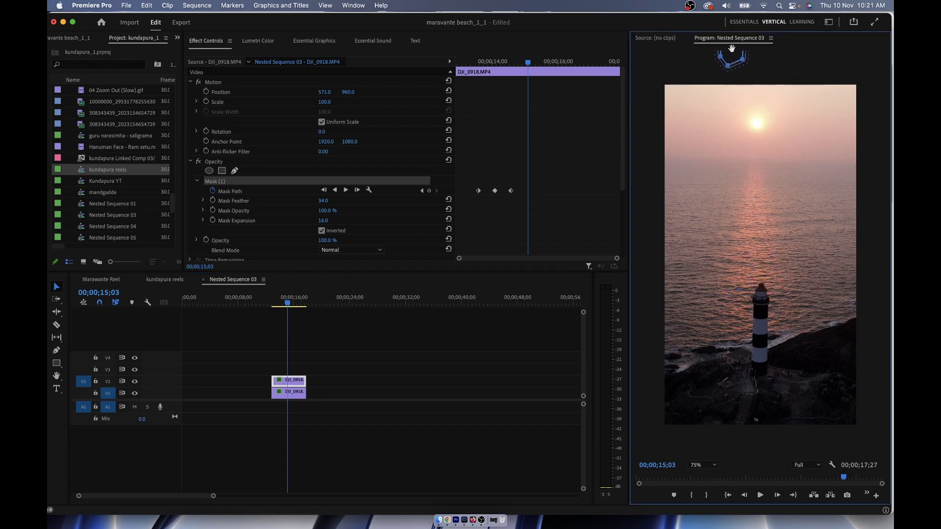
left_click_drag(759, 49, 777, 53)
Play back from the clip start to check the lighthouse rising into view
left_click(274, 304)
key("space")
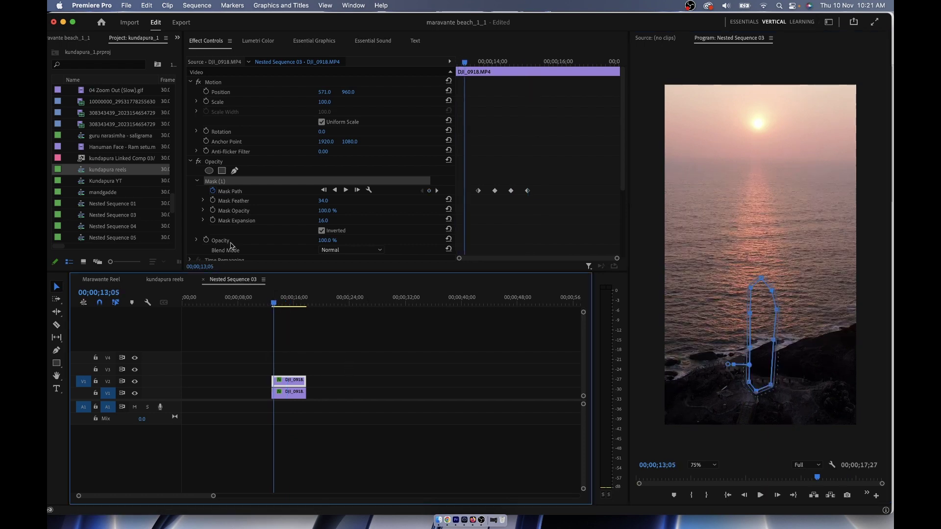
left_click(215, 165)
key("space")
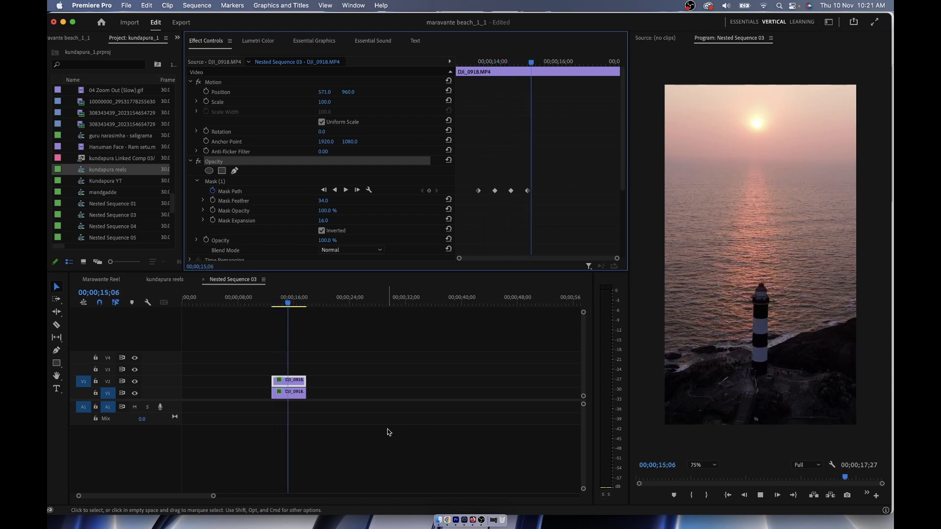
key("space")
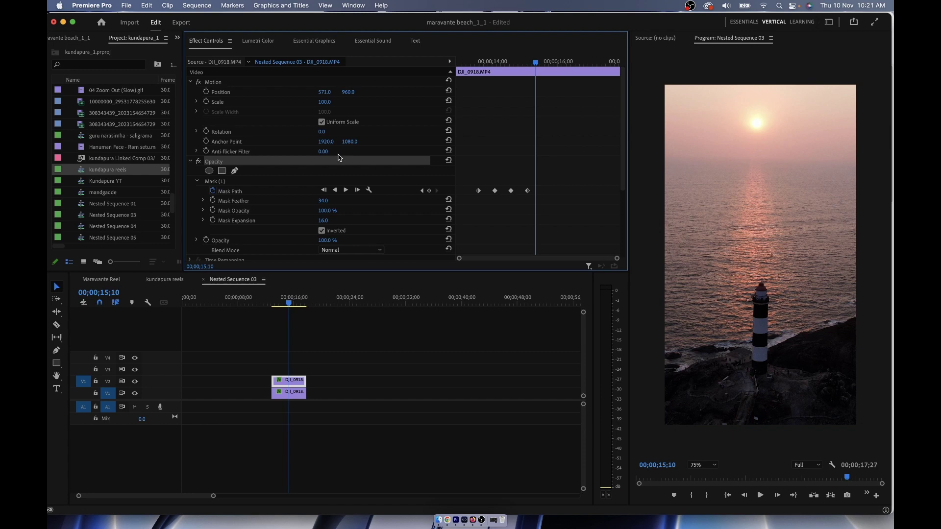
scroll(459, 261, "down", 2)
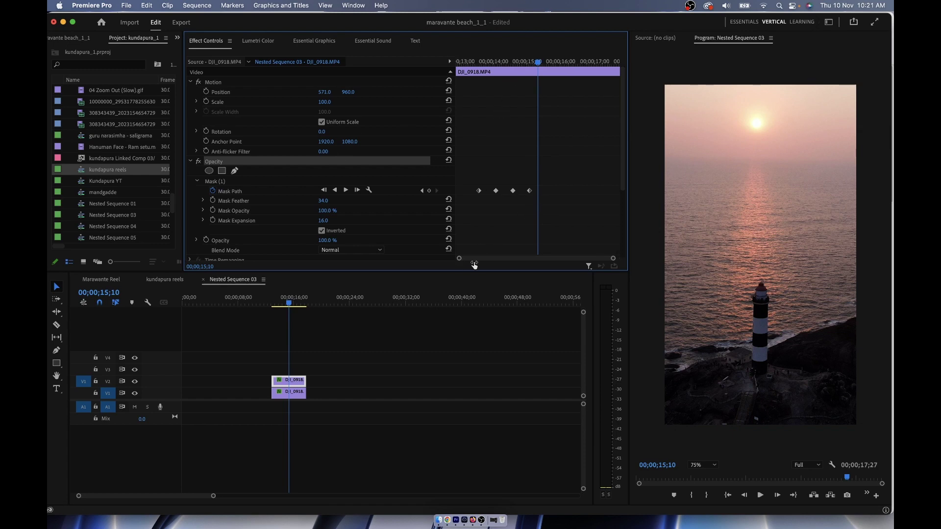
Step to one frame before each Mask Path keyframe and add hold keyframes there
left_click_drag(538, 65, 479, 74)
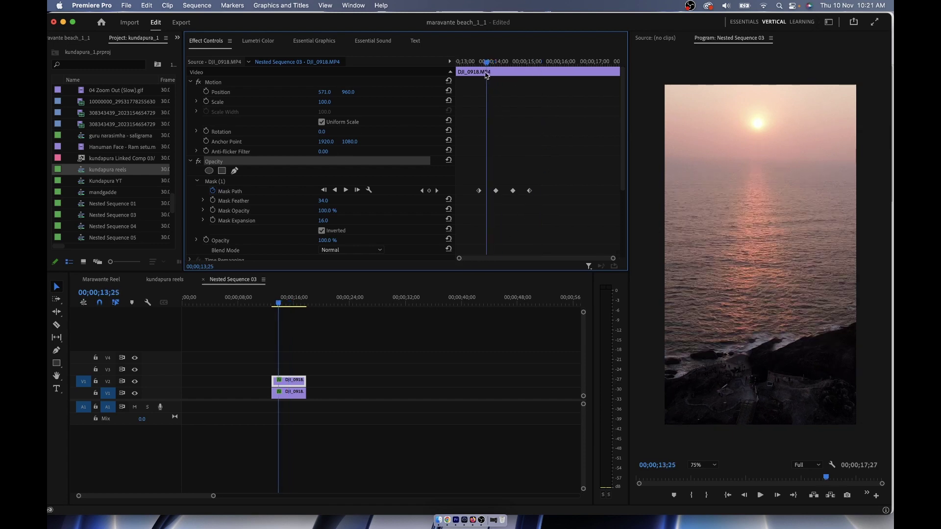
left_click(479, 192)
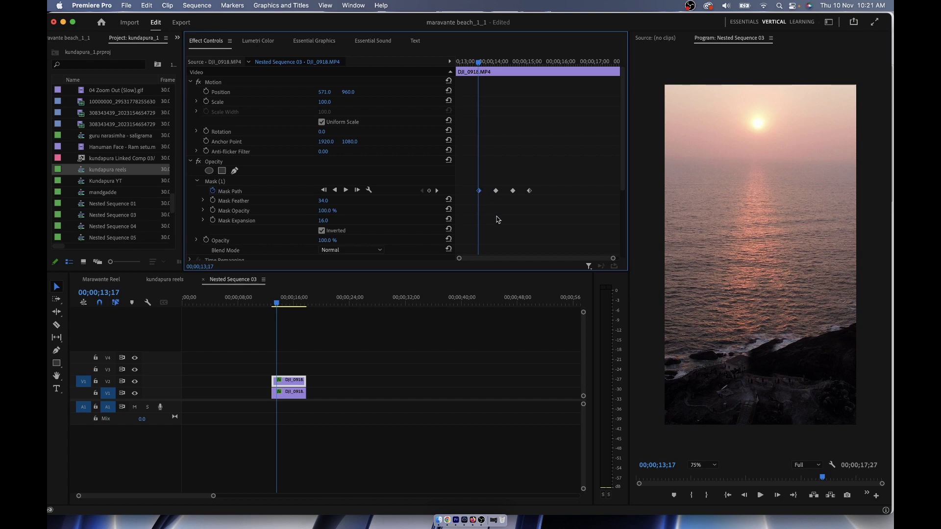
key("Right")
left_click(437, 191)
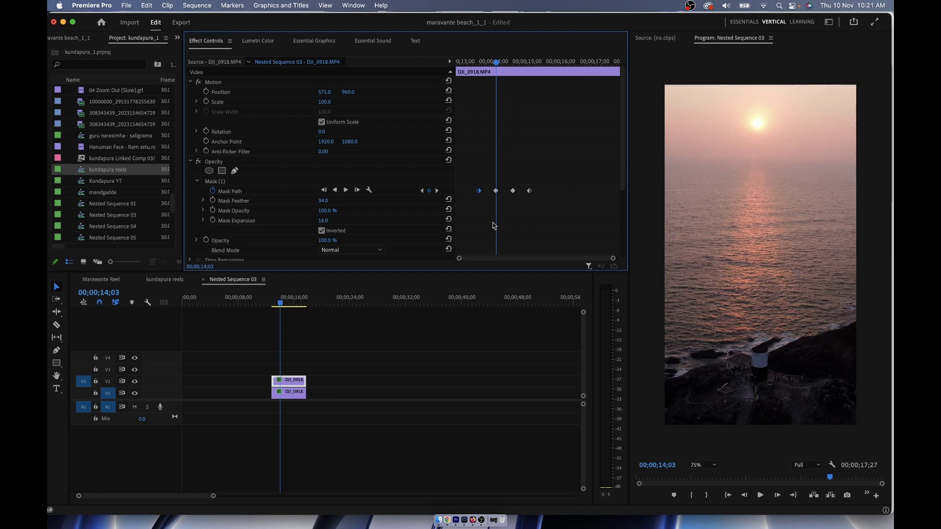
key("Left")
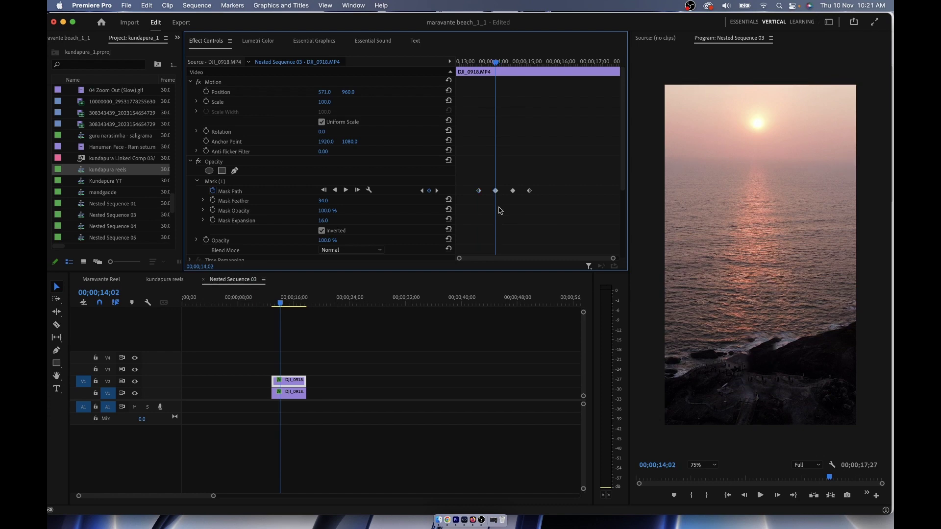
left_click_drag(612, 258, 544, 259)
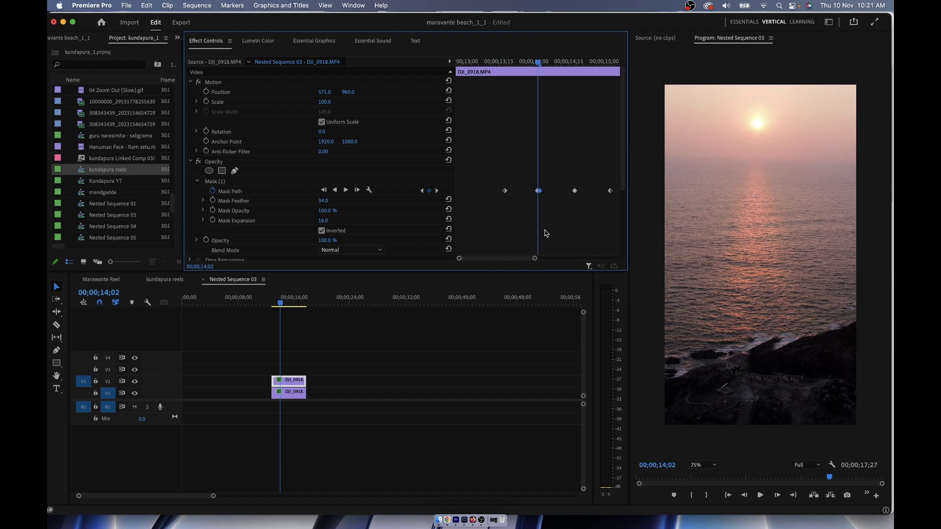
left_click(438, 191)
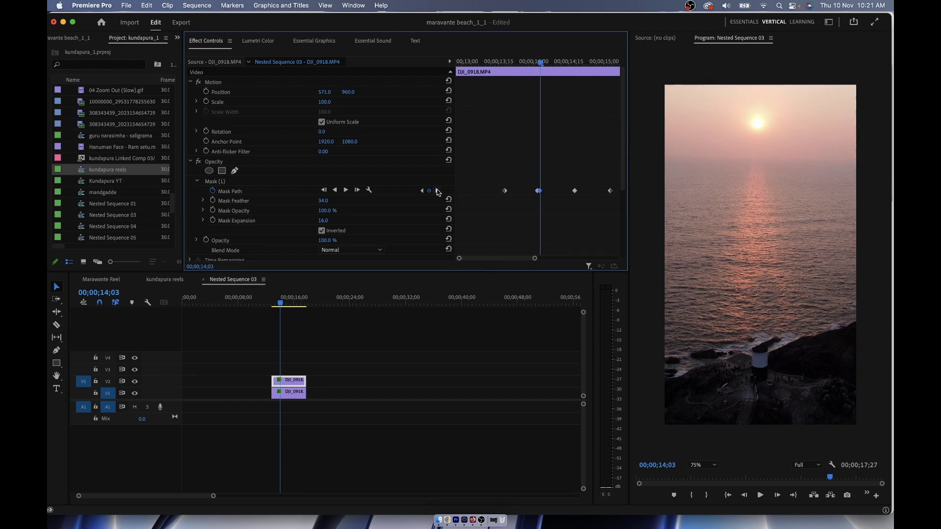
key("Left")
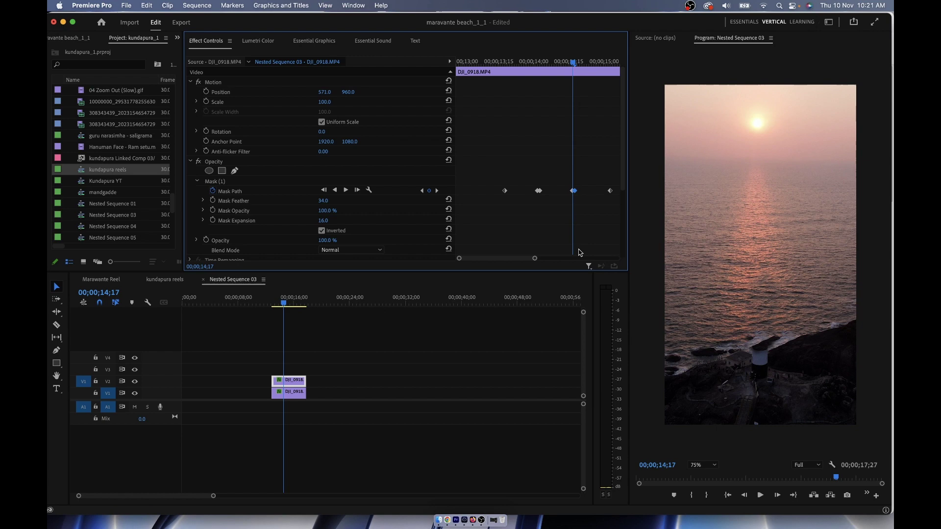
left_click(437, 191)
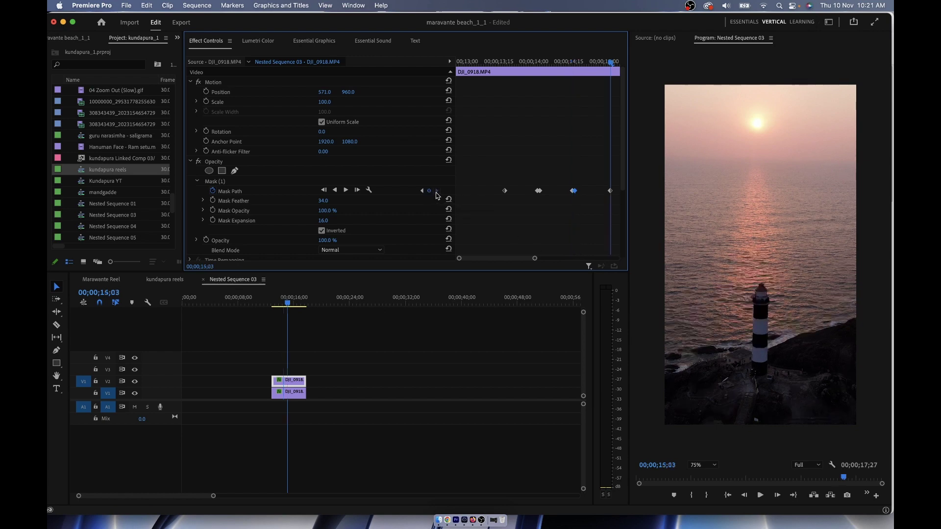
key("Left")
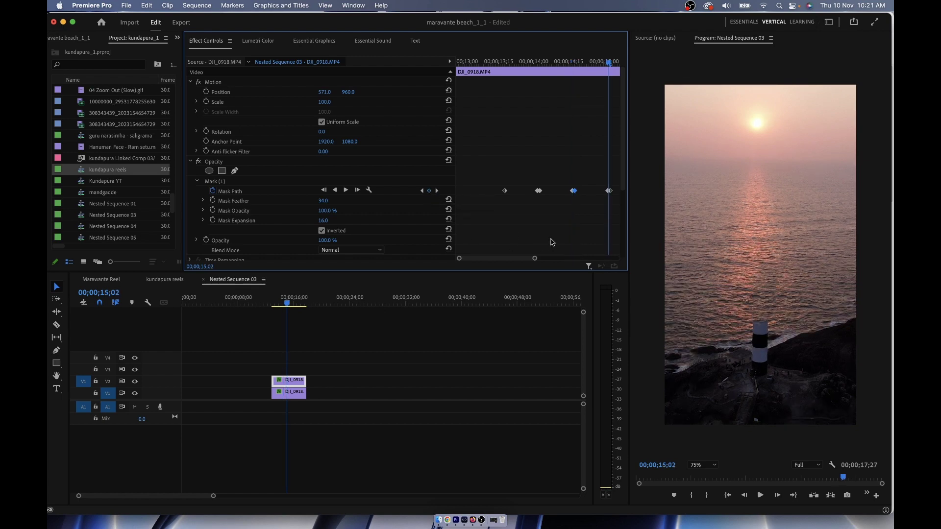
Replay the lighthouse reveal and save the project
left_click(274, 302)
key("space")
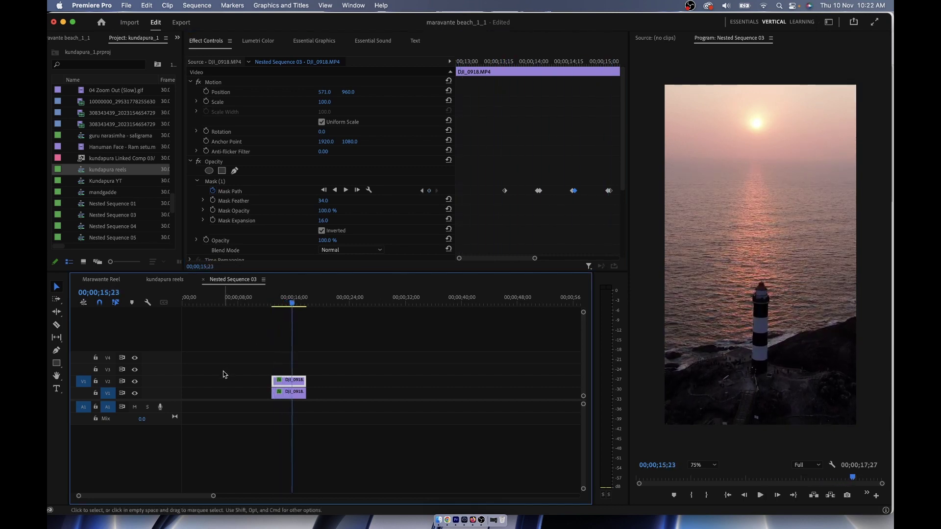
key("space")
key("super+s")
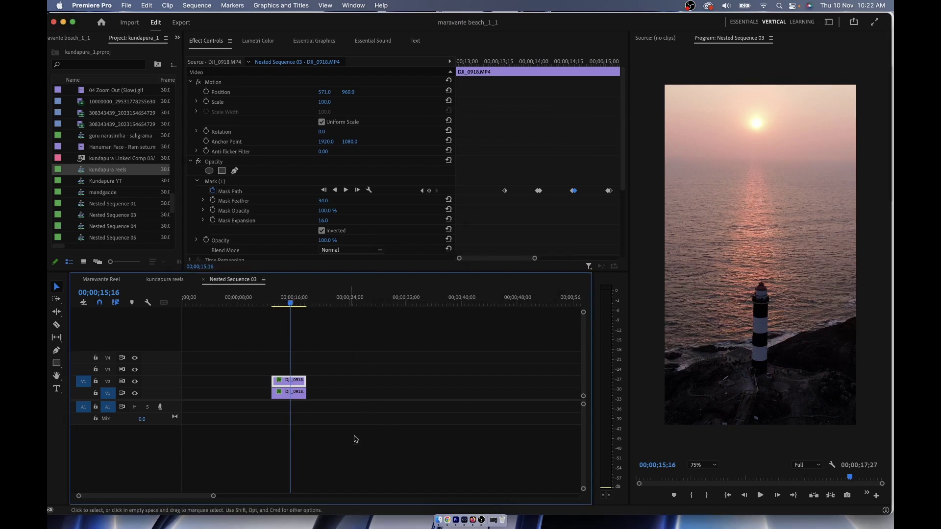
Zoom the timeline, hop to Maravante Reel and back to Nested Sequence 03, and replay the reveal
left_click_drag(213, 500, 199, 500)
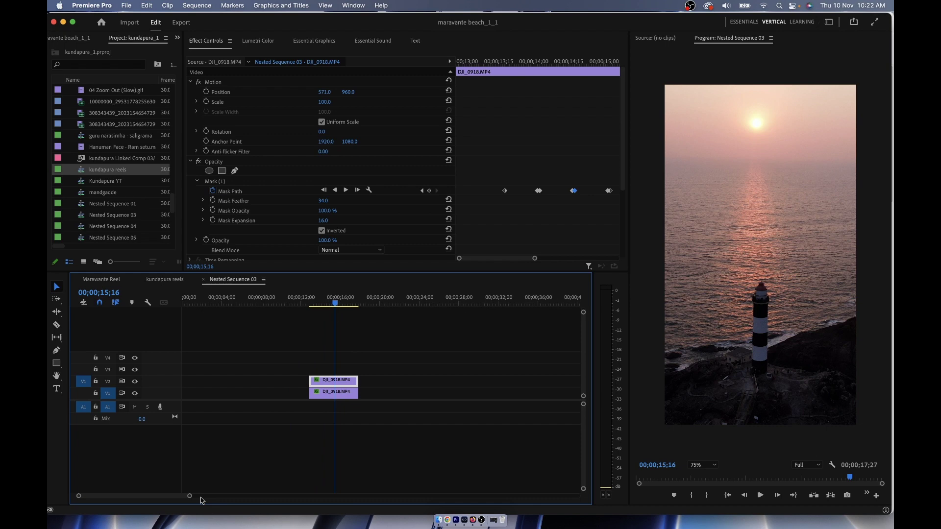
left_click(101, 280)
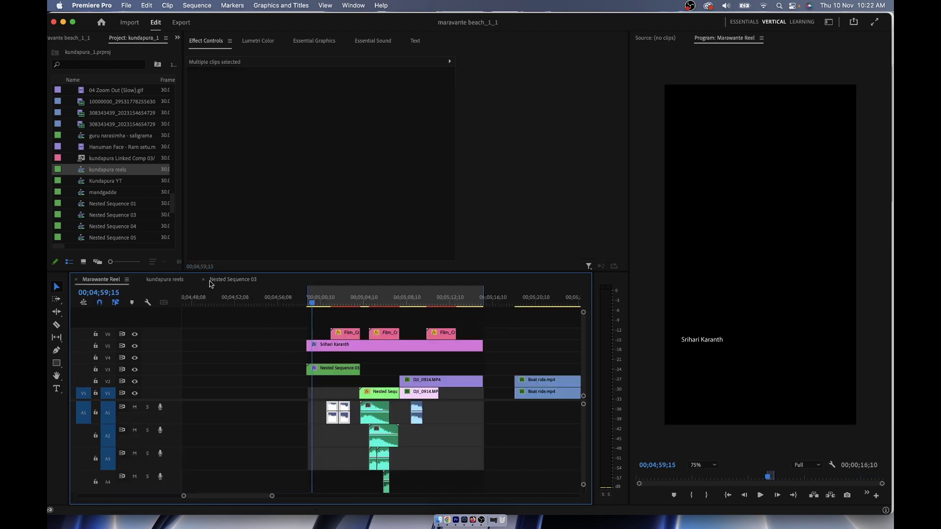
left_click(233, 279)
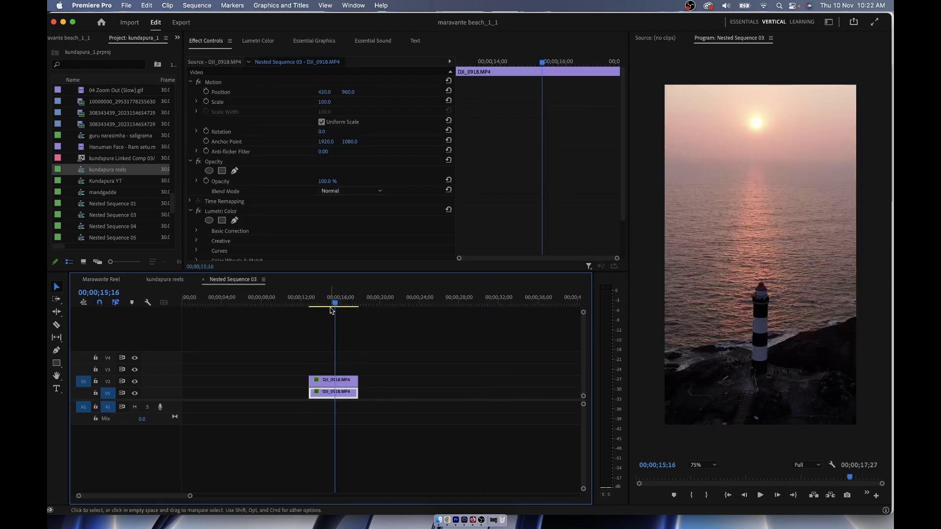
left_click_drag(335, 301, 318, 302)
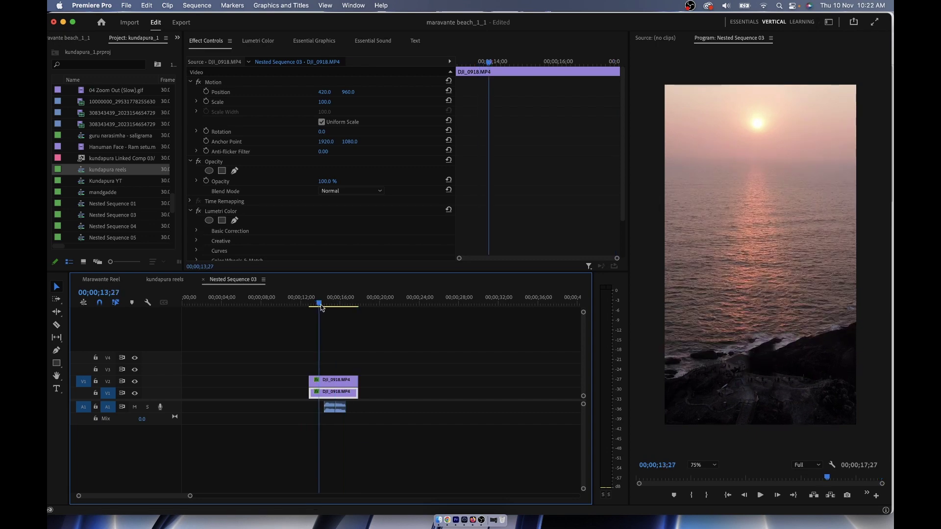
key("space")
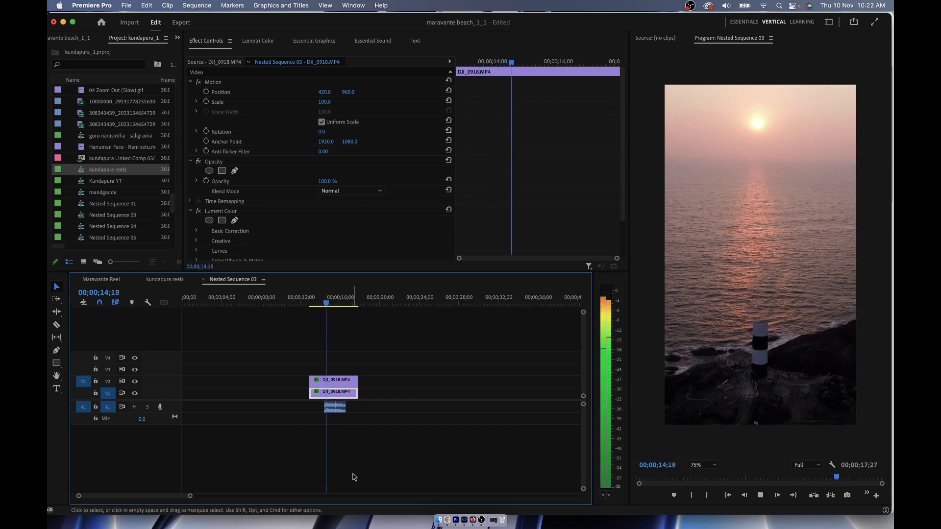
key("space")
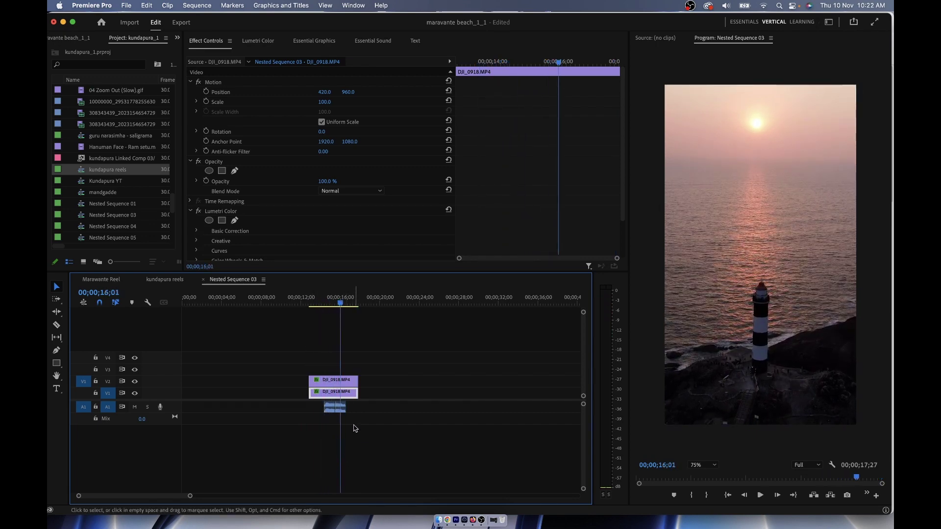
Select the masked V2 clip, save again, and park the playhead at 13;23
key("super+s")
left_click(335, 378)
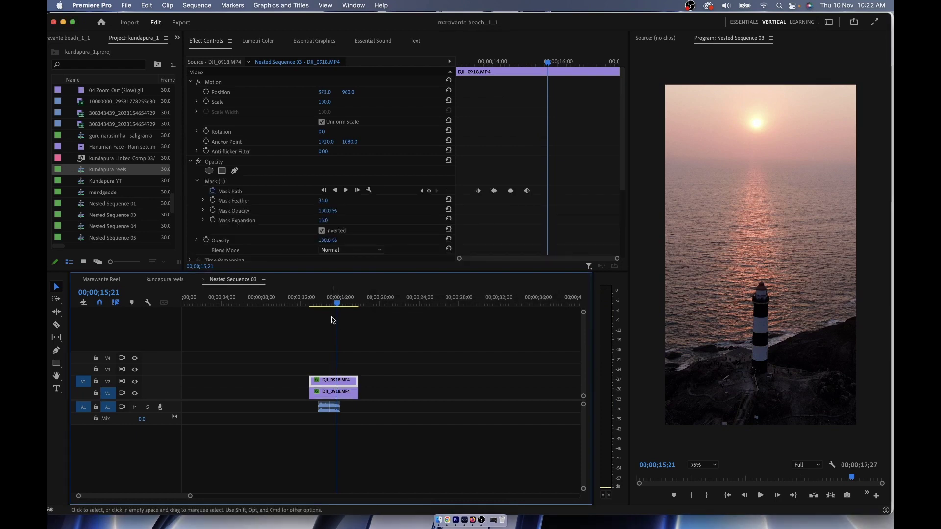
left_click_drag(338, 307, 318, 307)
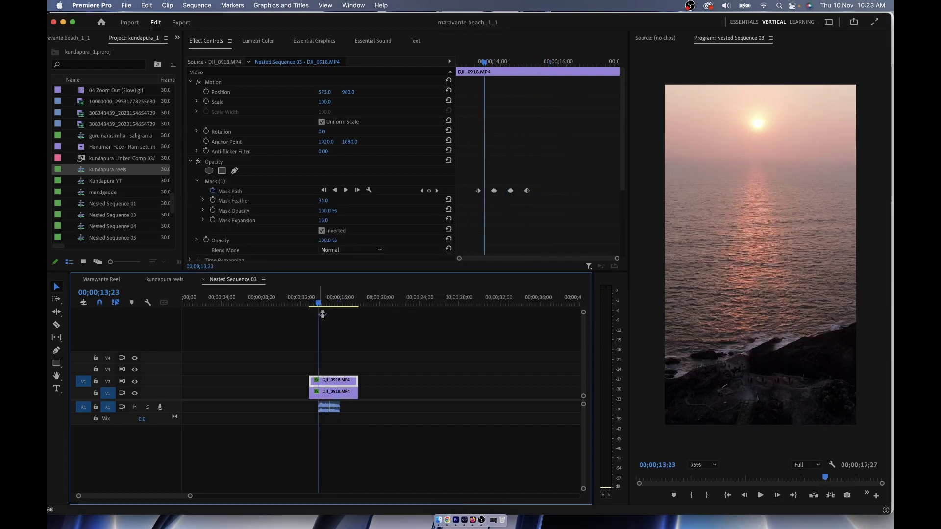
Apply Video Effects > Distort > Transform to the V2 clip and move to 14;02
left_click(177, 39)
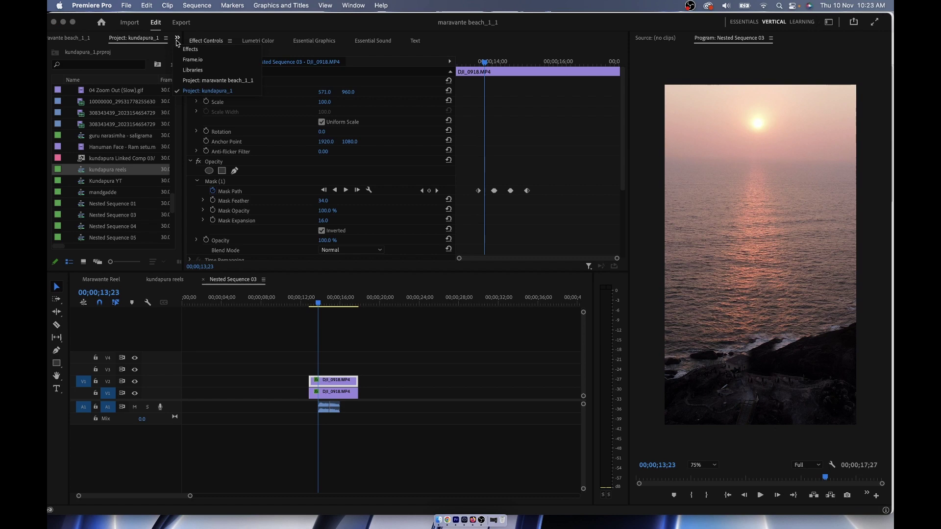
left_click(191, 48)
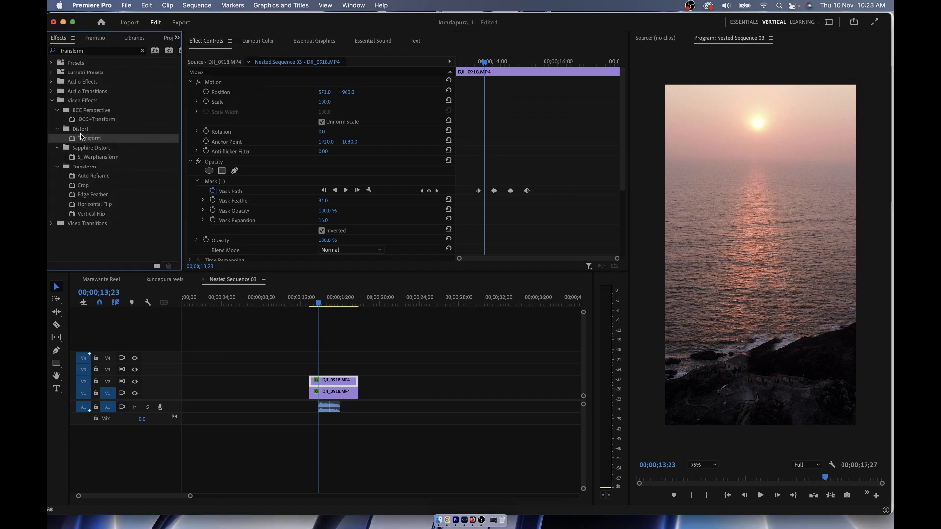
left_click_drag(84, 140, 321, 383)
scroll(317, 198, "down", 5)
scroll(313, 198, "down", 5)
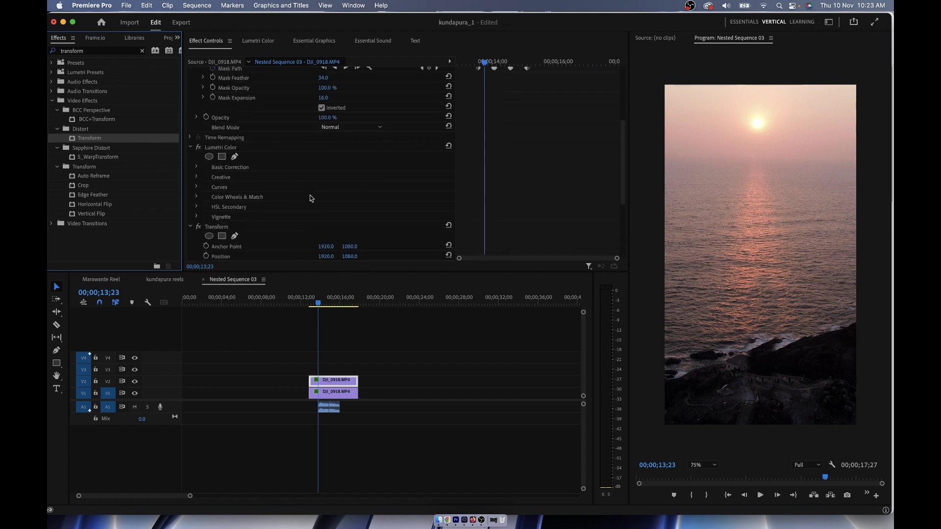
scroll(309, 197, "down", 5)
scroll(310, 197, "down", 3)
scroll(309, 198, "down", 2)
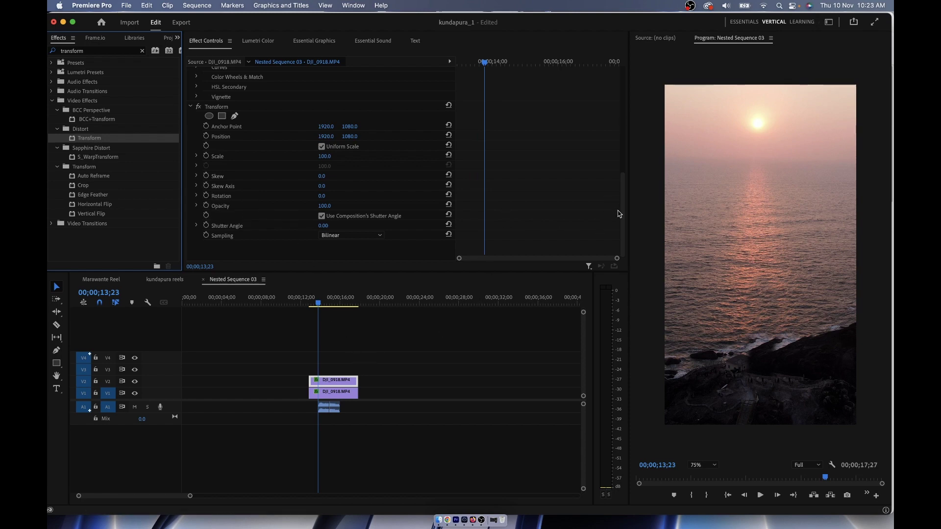
left_click_drag(623, 214, 622, 126)
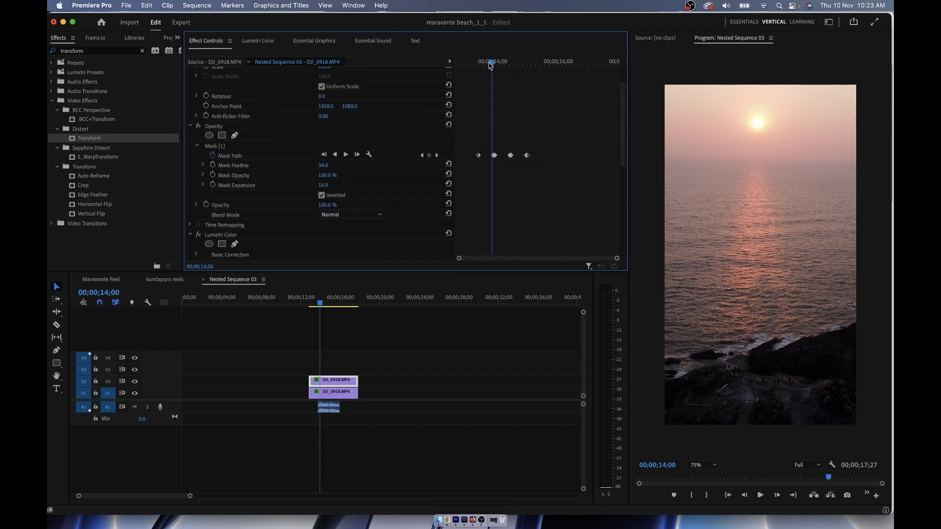
left_click_drag(482, 62, 493, 64)
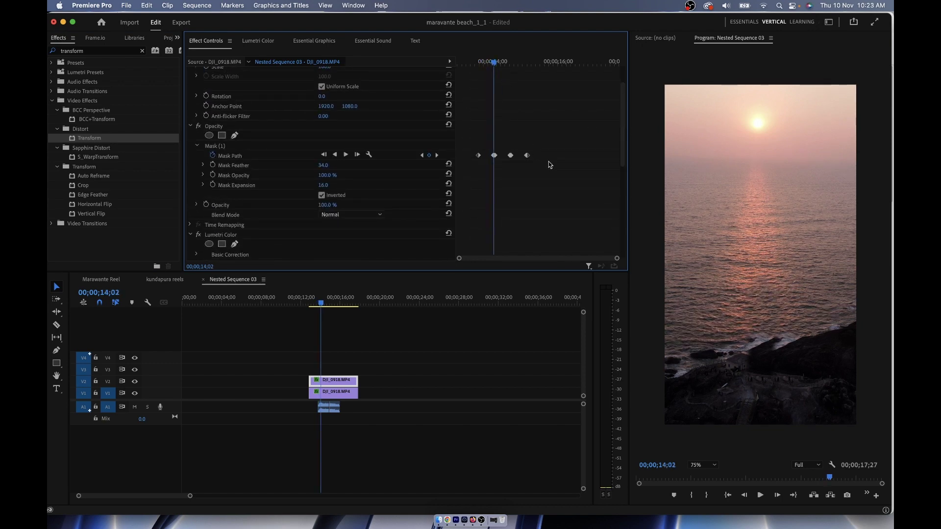
left_click_drag(622, 162, 624, 254)
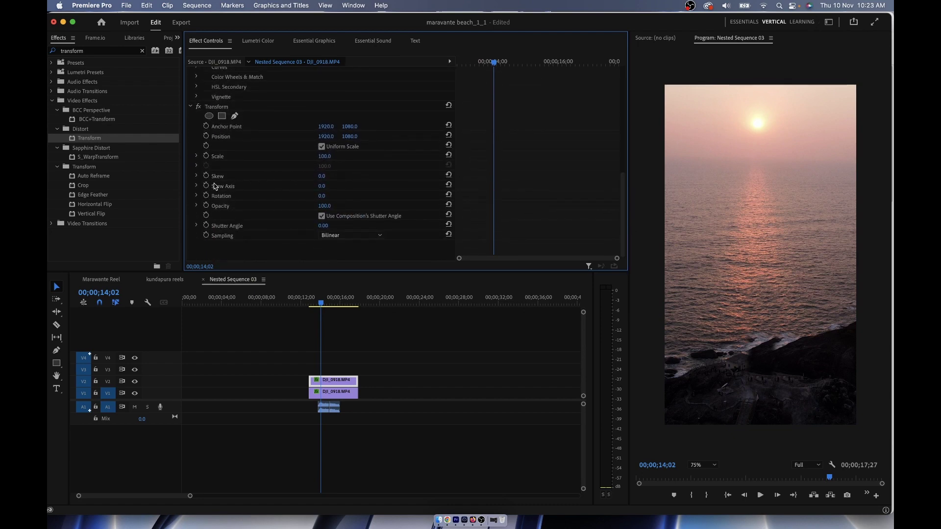
Keyframe Skew Axis and Rotation at -1° on the Transform effect
left_click(206, 185)
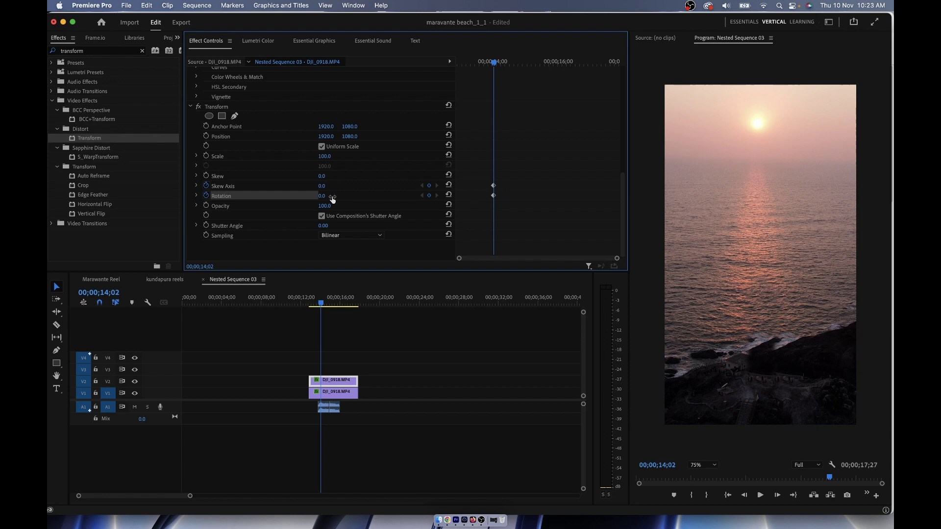
left_click(323, 187)
type("1")
key("Return")
left_click(324, 196)
type("-1")
key("Return")
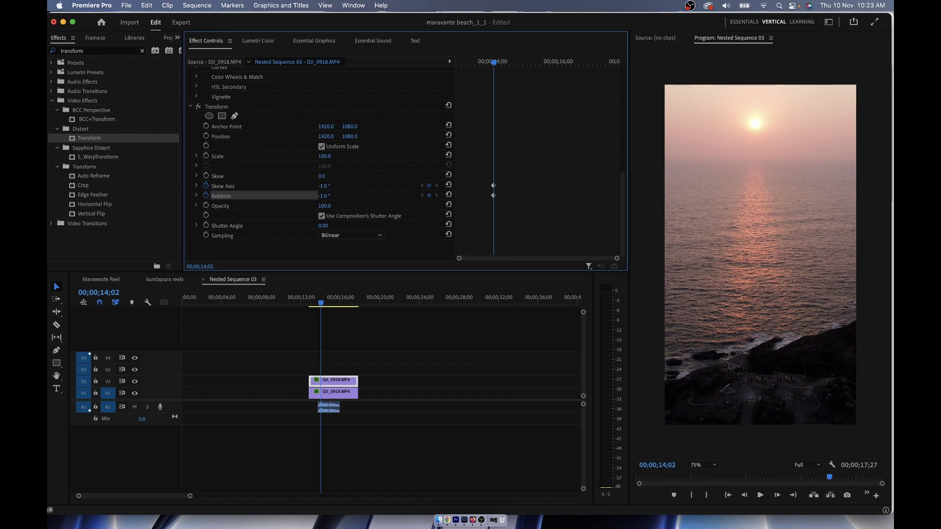
One frame later set Skew Axis and Rotation to 1°
key("Right")
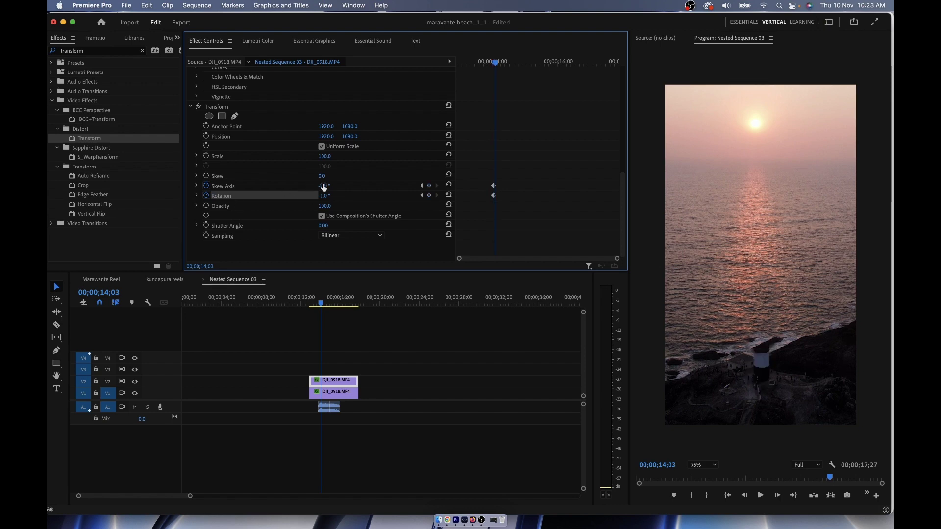
left_click(324, 187)
type("1")
key("Return")
left_click(324, 196)
type("1")
key("Return")
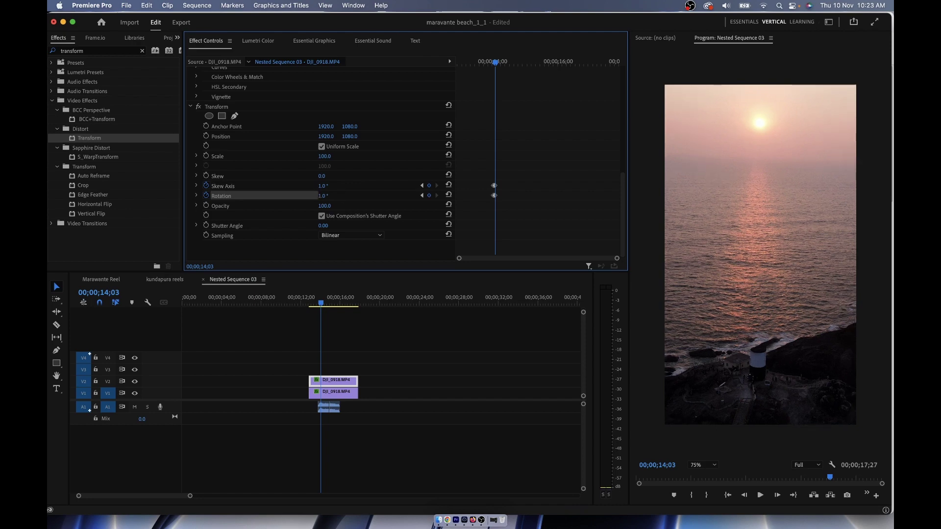
One more frame later return Skew Axis and Rotation to 0°
key("Right")
left_click(324, 186)
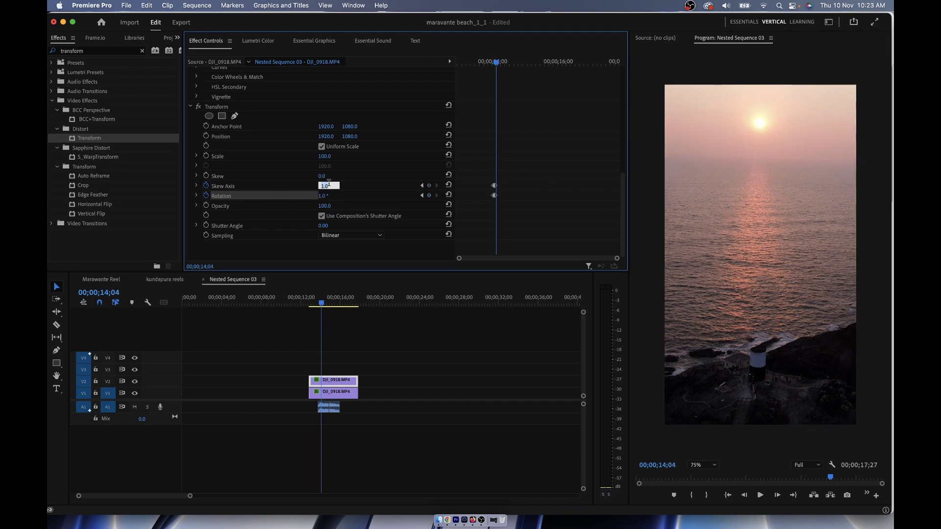
key("Escape")
left_click(325, 196)
type("0")
key("Return")
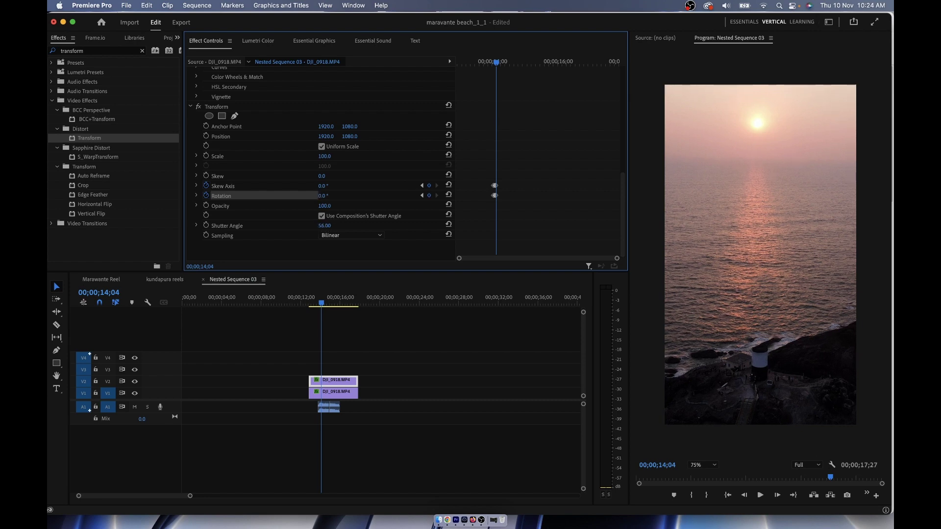
Play back from 13;23 to preview the three-frame shake
left_click(318, 303)
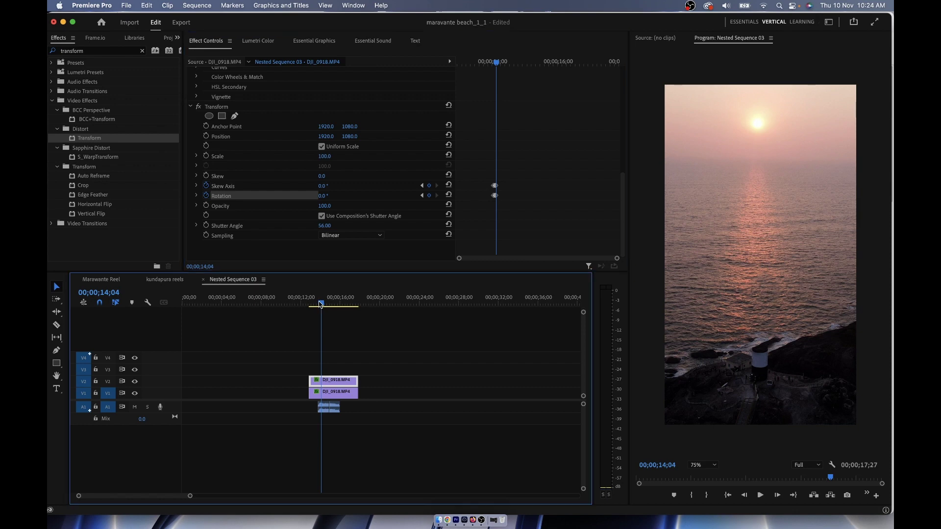
left_click_drag(317, 304, 317, 304)
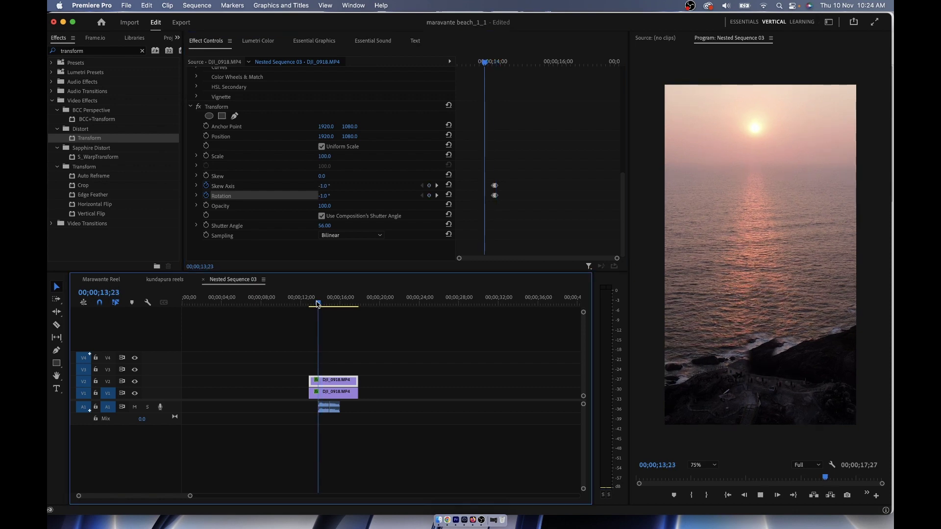
key("space")
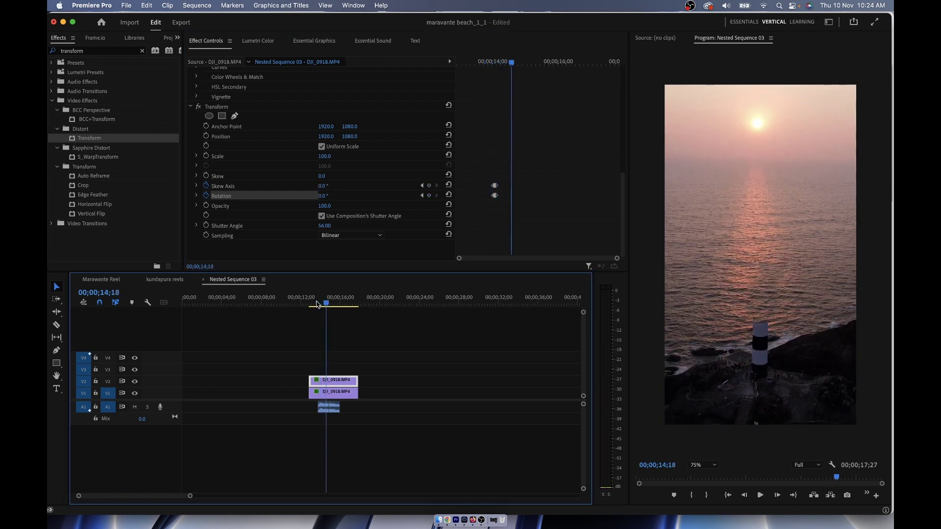
left_click(318, 304)
key("space")
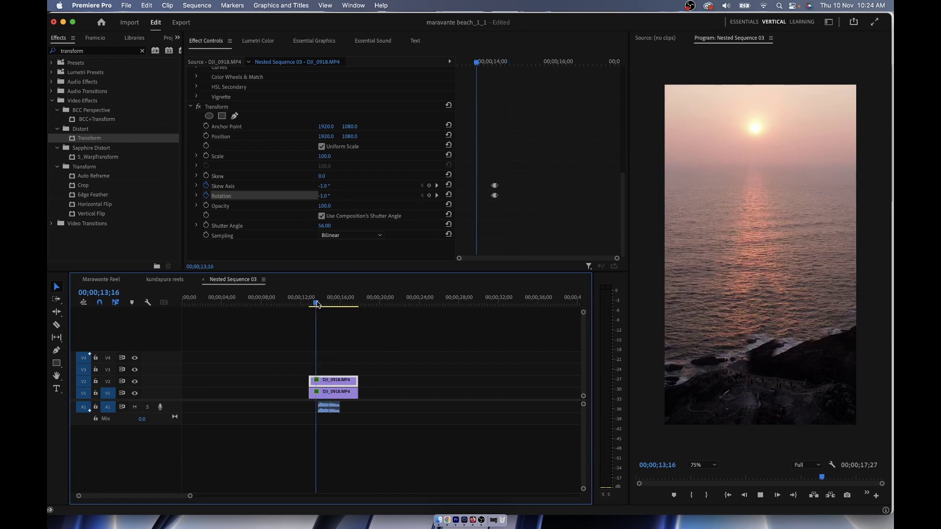
key("space")
Paste the shake keyframes again around 15;00 for a second jolt and preview it
left_click_drag(499, 221, 507, 247)
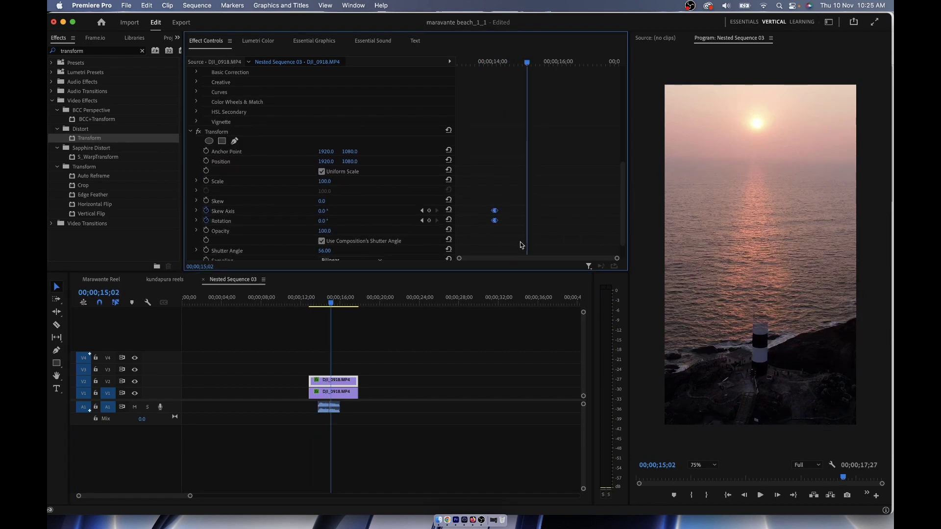
scroll(615, 224, "up", 3)
scroll(588, 184, "up", 3)
scroll(558, 141, "up", 3)
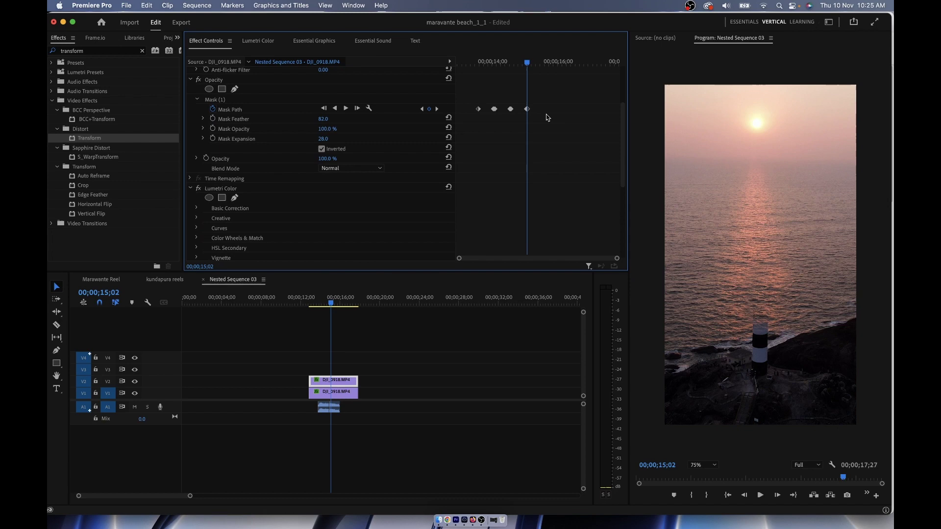
left_click_drag(526, 64, 507, 63)
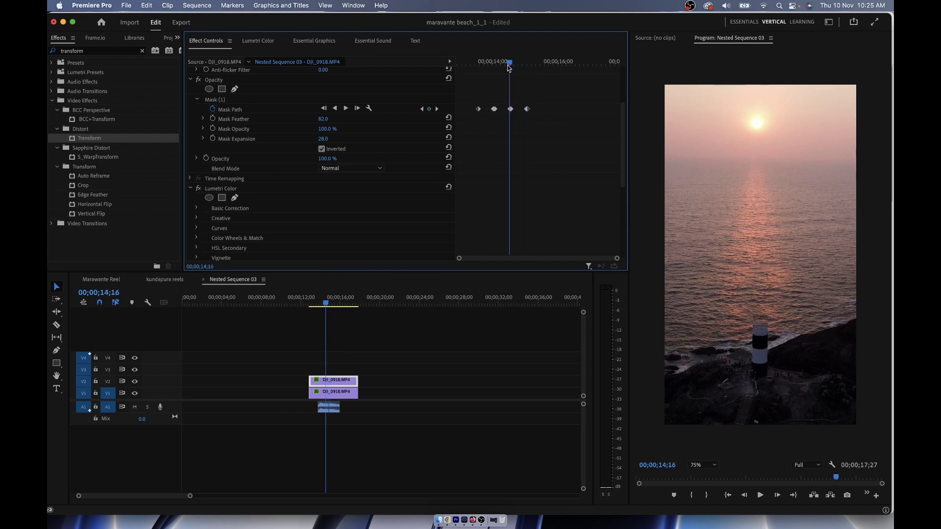
key("Right")
scroll(529, 147, "down", 6)
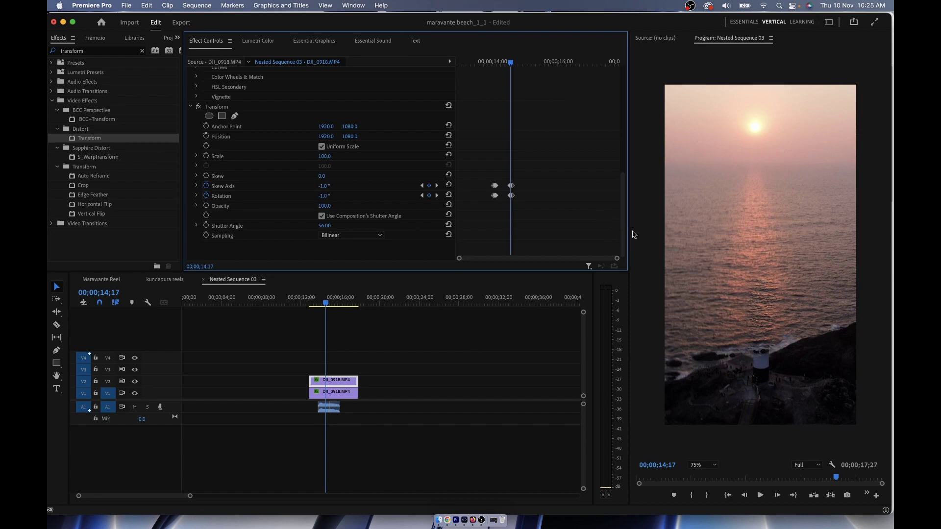
scroll(530, 147, "up", 6)
left_click_drag(510, 63, 526, 65)
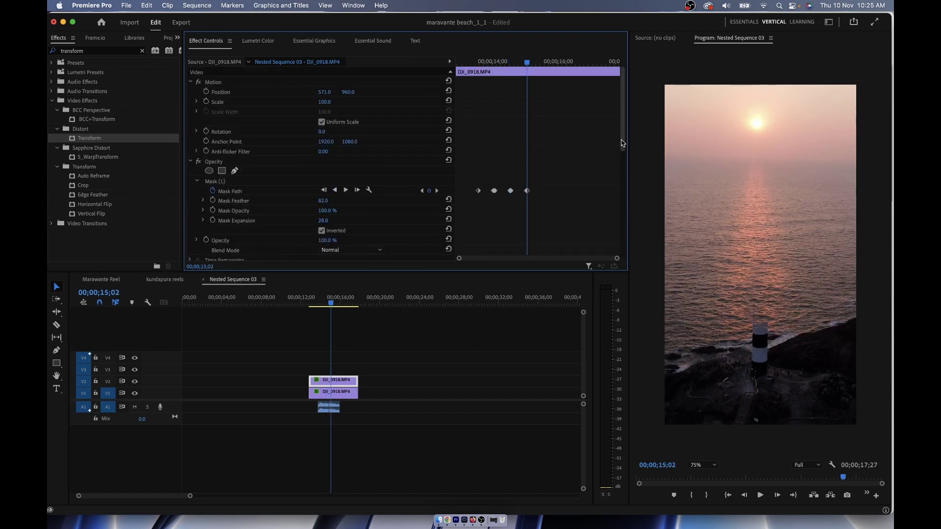
scroll(616, 147, "down", 6)
scroll(589, 221, "down", 1)
key("super+v")
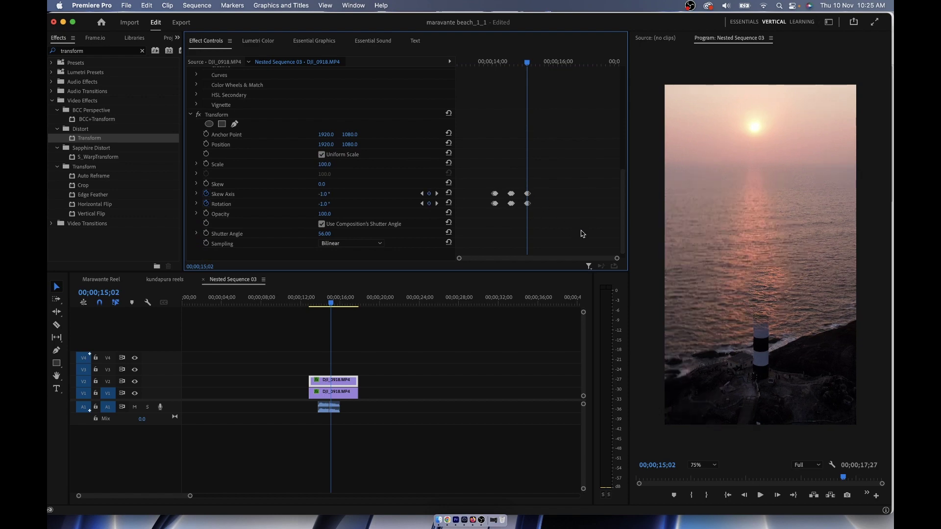
key("shift+k")
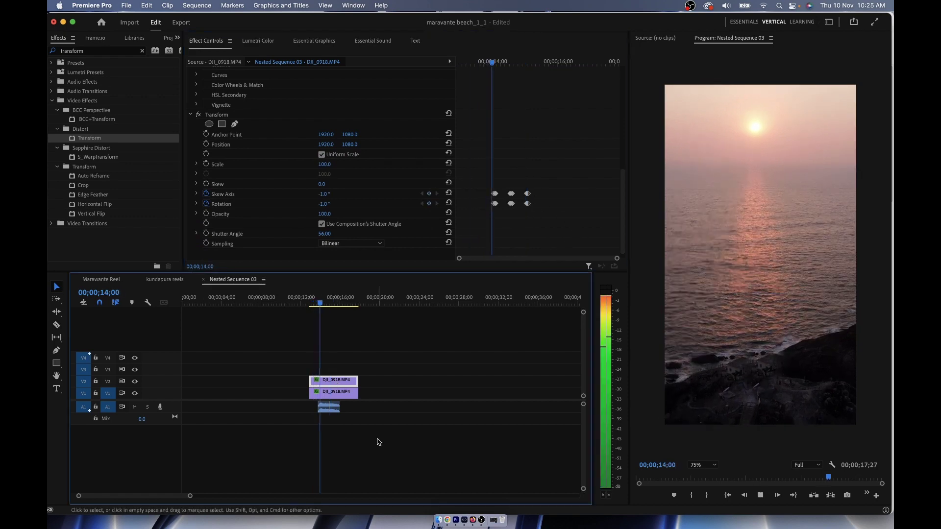
key("space")
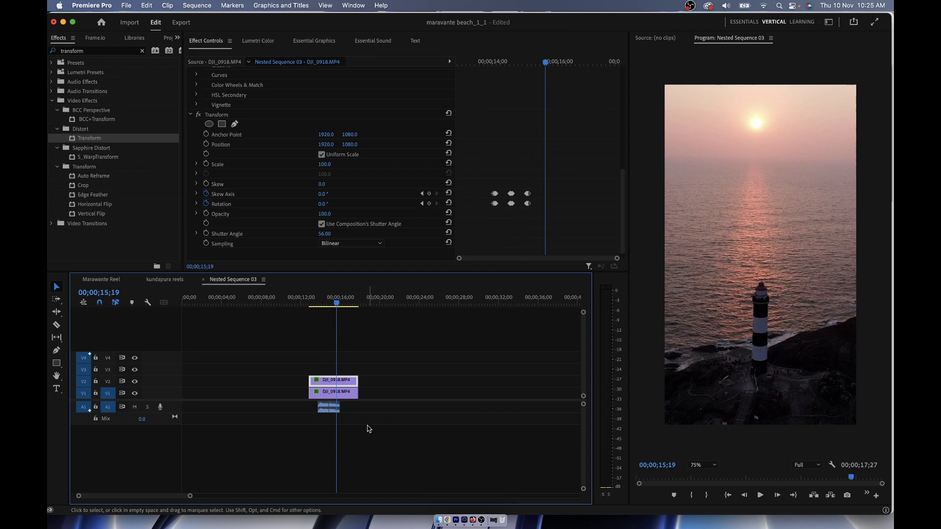
Scrub through the lighthouse shake, then park the playhead at the start of DJI_0914 near 23 seconds
left_click(335, 305)
left_click_drag(335, 305, 340, 307)
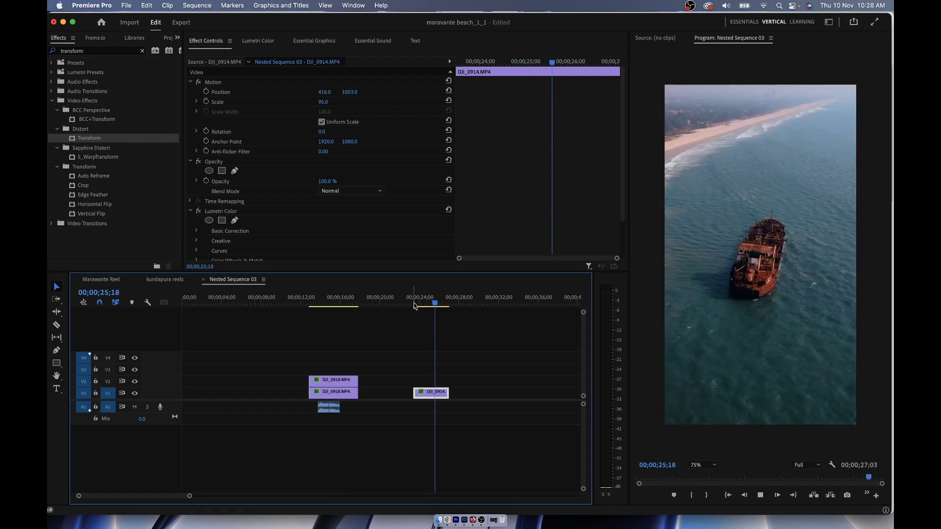
left_click(414, 306)
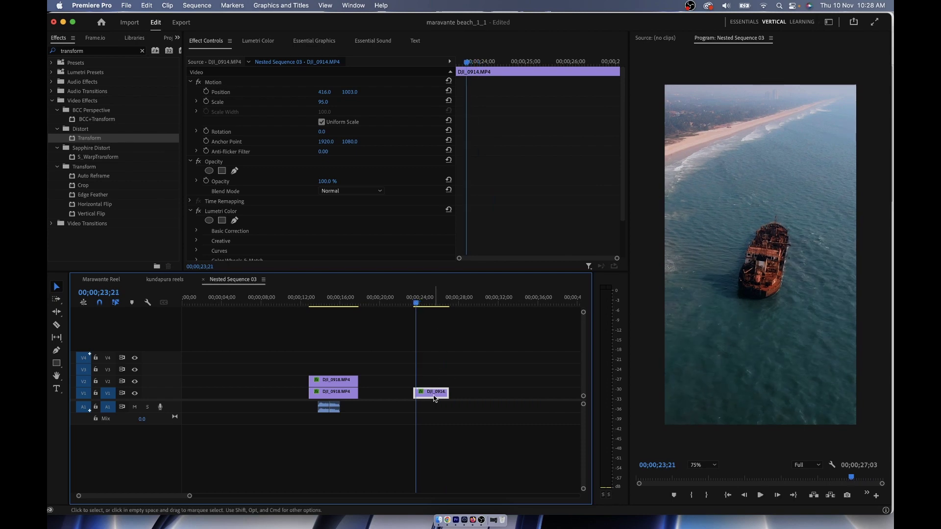
Duplicate DJI_0914 onto V2 and add a freeform Opacity mask to the copy at 24;10
left_click_drag(433, 395, 433, 382)
left_click_drag(416, 306, 424, 338)
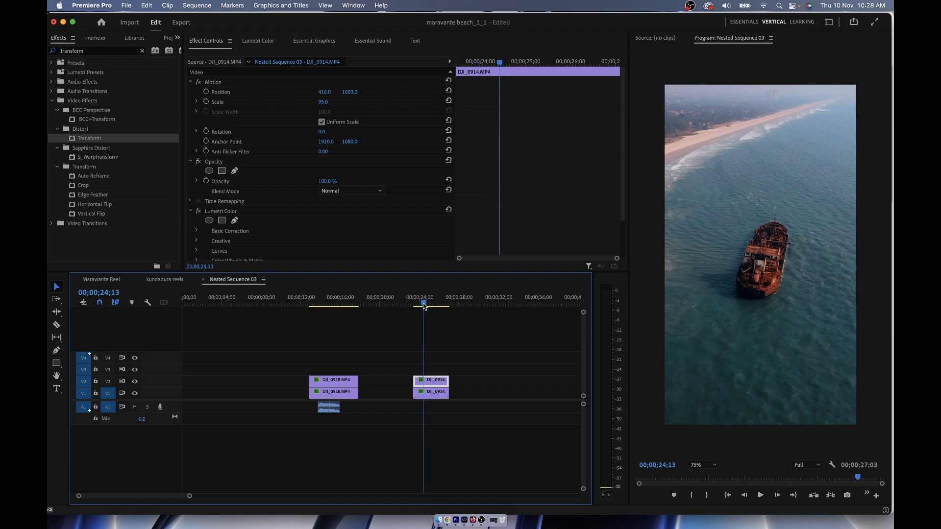
left_click(235, 171)
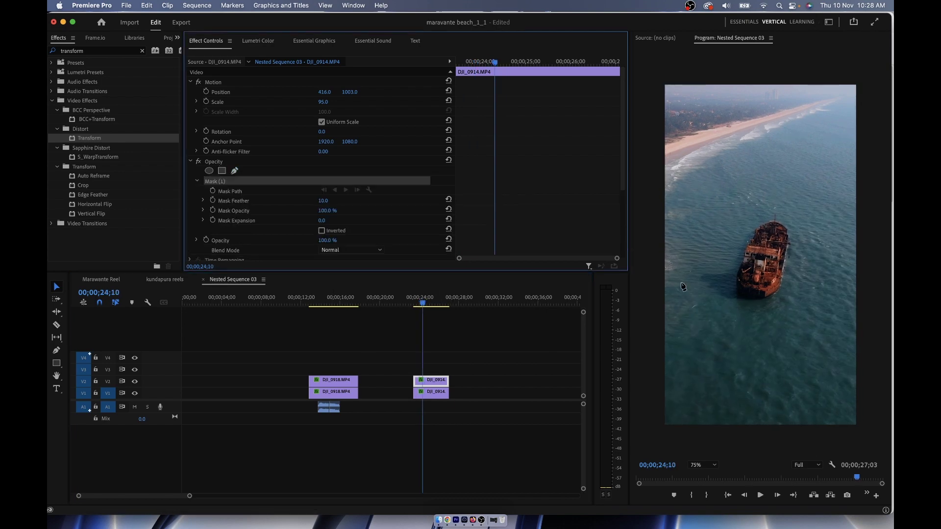
Trace the mask outline around the shipwreck from stern to bow and close it
left_click(720, 303)
left_click(696, 285)
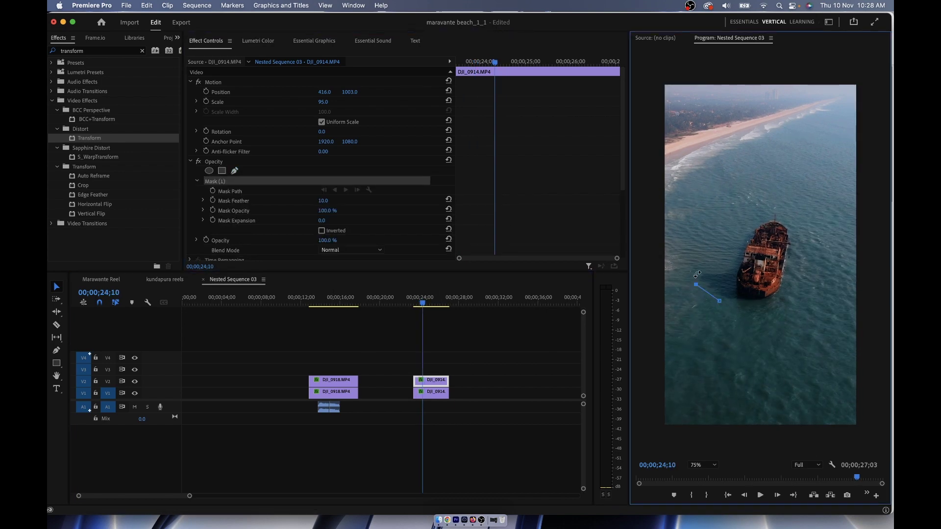
left_click(699, 268)
left_click(730, 261)
left_click(751, 223)
left_click(770, 213)
left_click(795, 242)
left_click(792, 294)
left_click(708, 293)
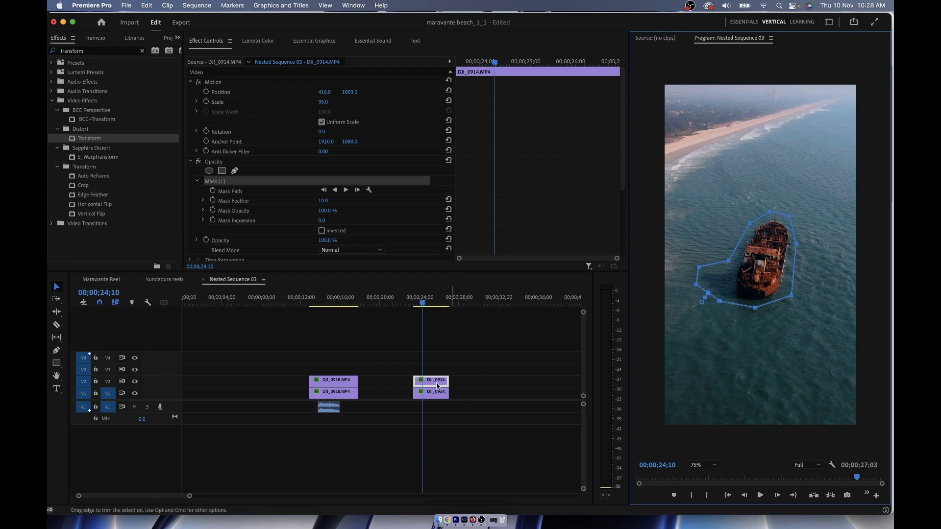
Invert the mask on the upper copy and select the original ship clip on V1
left_click(321, 230)
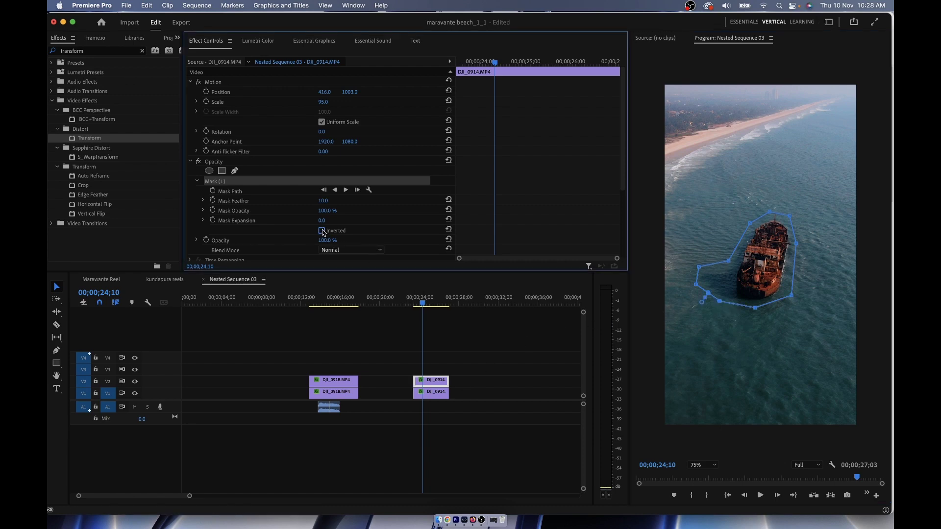
left_click(433, 394)
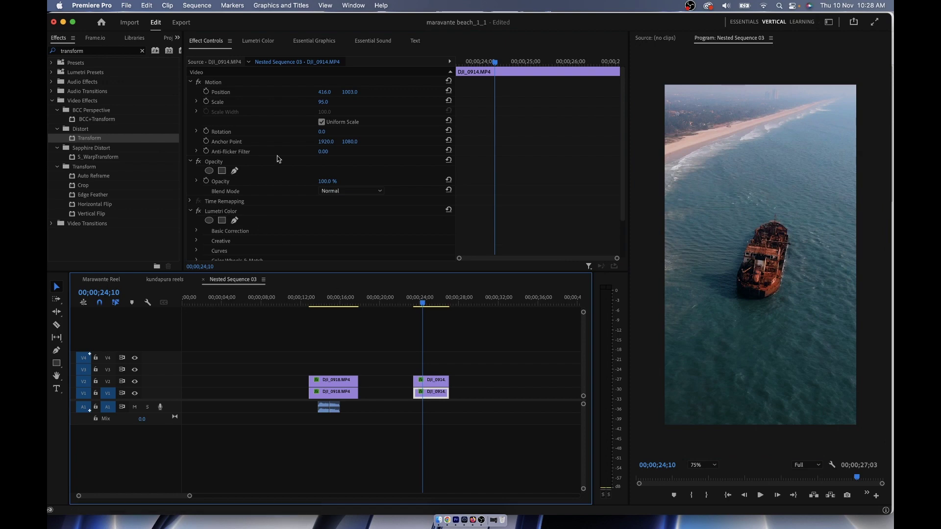
Slide the lower clip's Position X negative so the ship exits frame, then feather the upper mask to 52
mouse_move(324, 92)
left_mouse_down()
mouse_move(285, 92)
mouse_move(352, 92)
left_mouse_up()
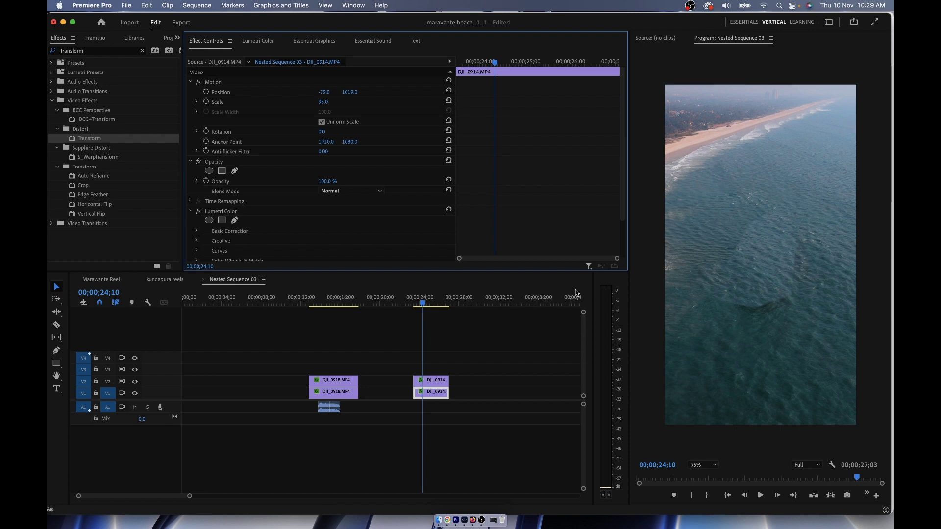
left_click(431, 382)
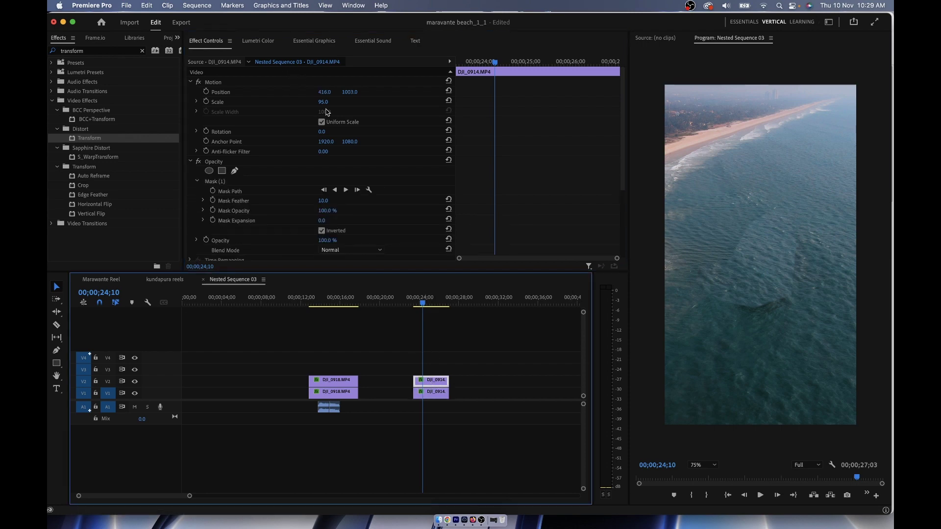
left_click_drag(322, 202, 338, 202)
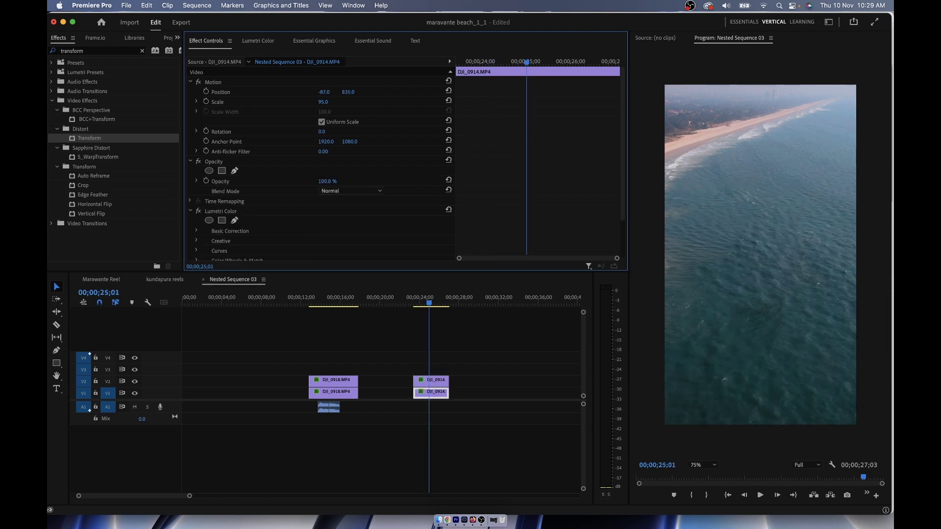
Nudge the lower clip's position, return to 23 seconds and preview the ship section
left_click_drag(347, 92, 348, 92)
left_click(415, 303)
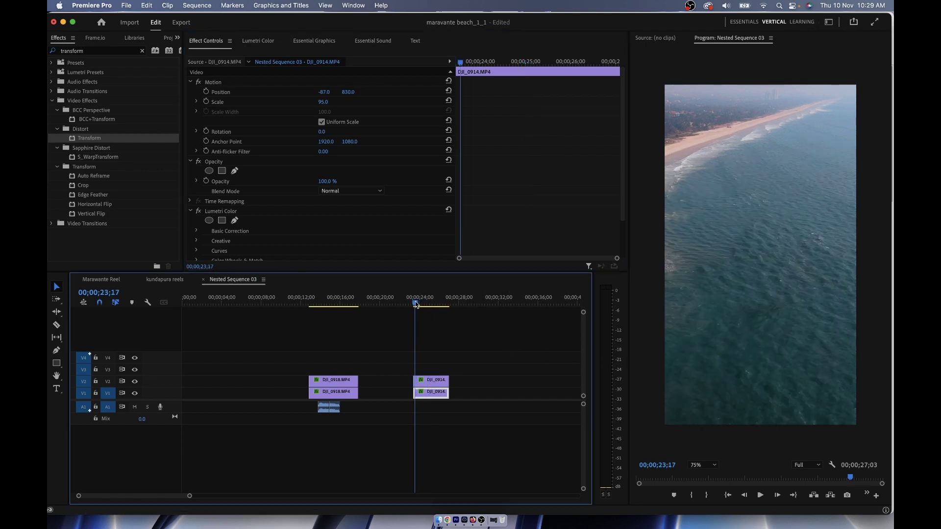
key("space")
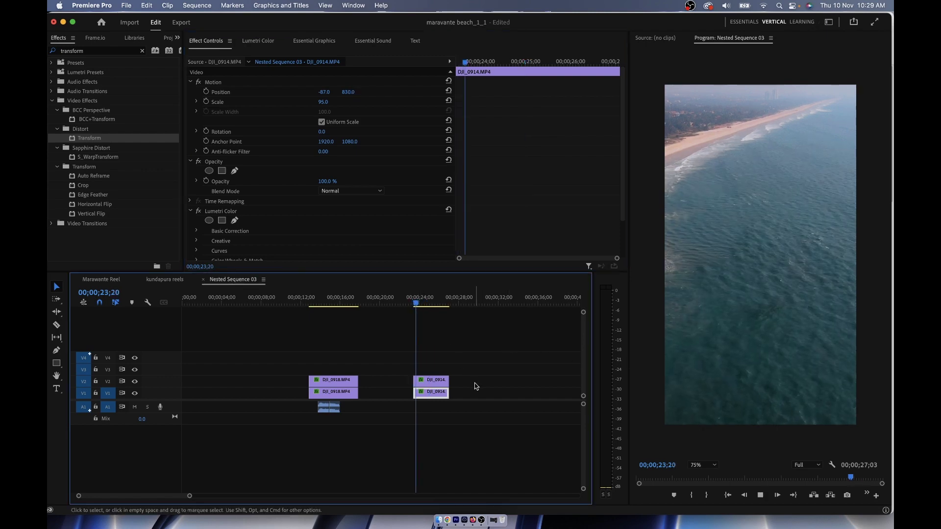
Select the masked upper clip at 24;10 and preview with the Mask (1) outline shown and hidden
left_click(430, 379)
left_click(422, 303)
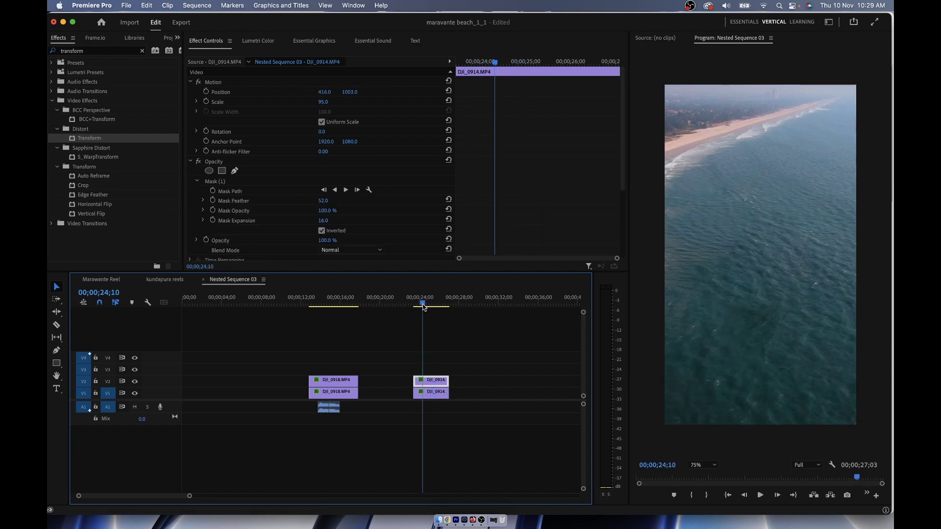
left_click(215, 182)
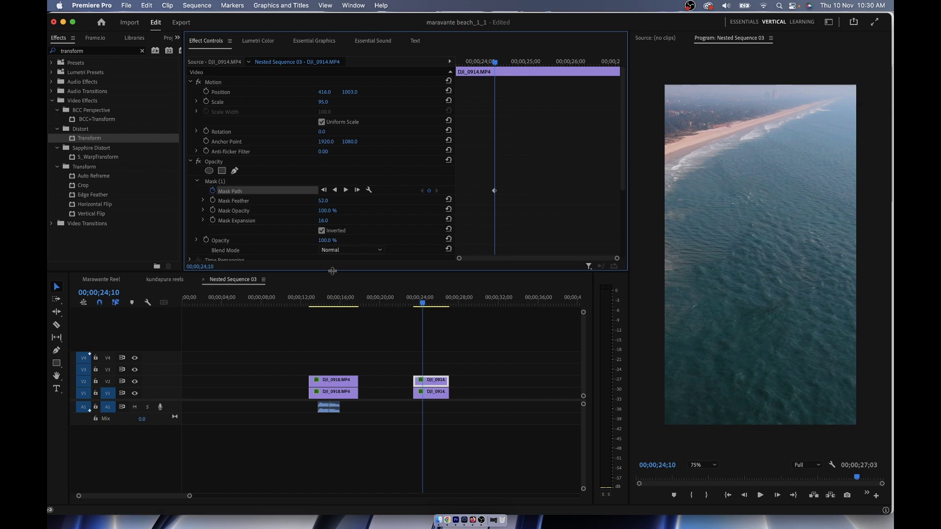
key("space")
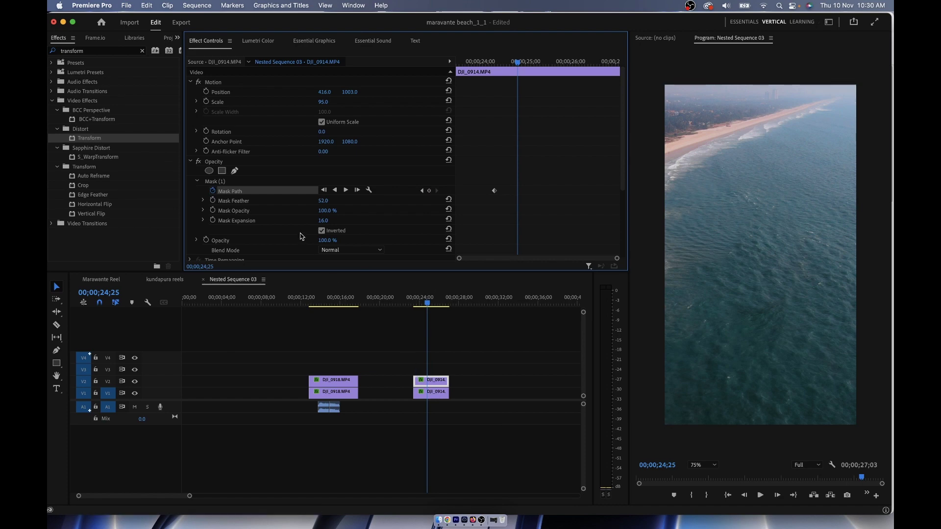
left_click(242, 182)
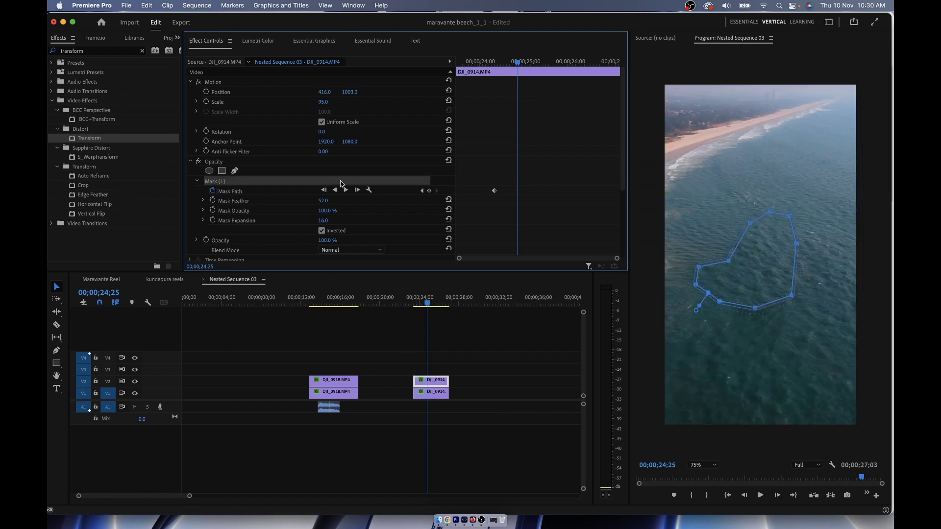
left_click(763, 294)
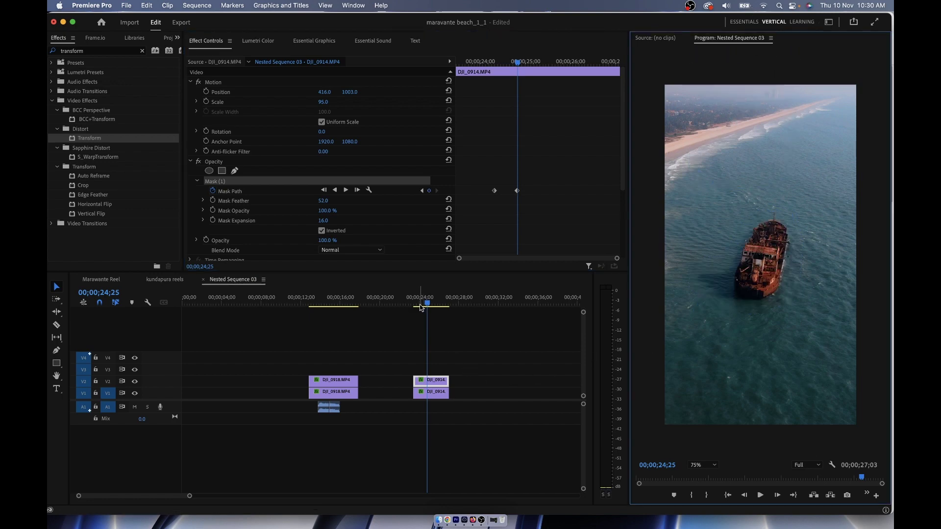
Drag the last Mask Path keyframe toward its neighbour so the ship reveals between 24;15 and 24;25
left_click(494, 192)
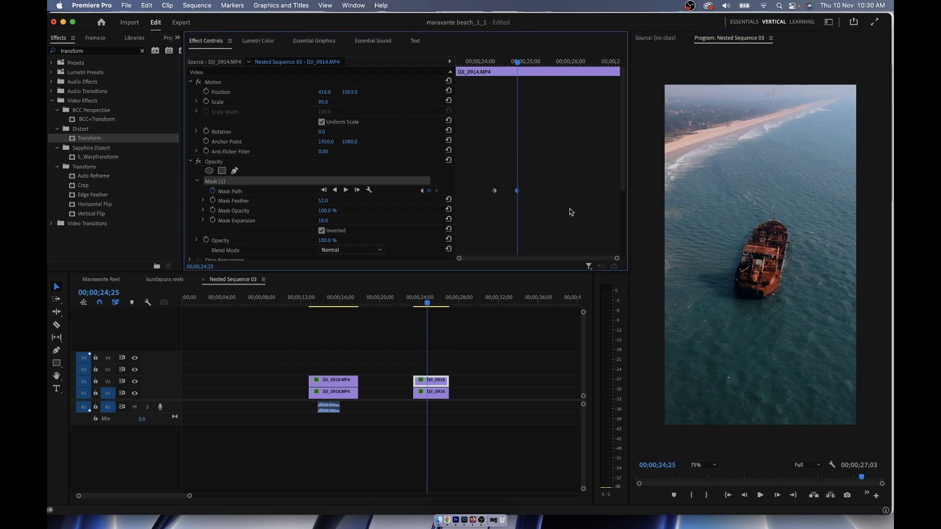
key("Left")
left_click(516, 191)
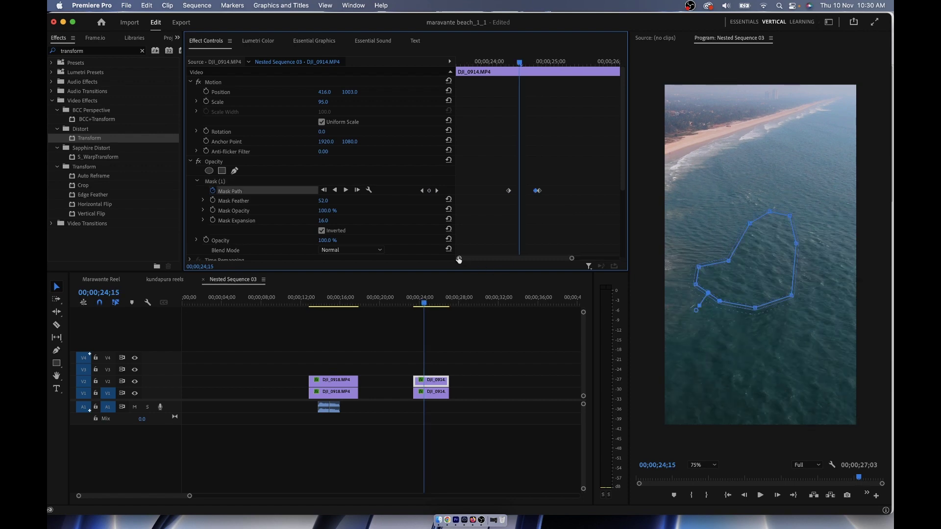
left_click_drag(464, 258, 509, 262)
left_click_drag(559, 192, 562, 193)
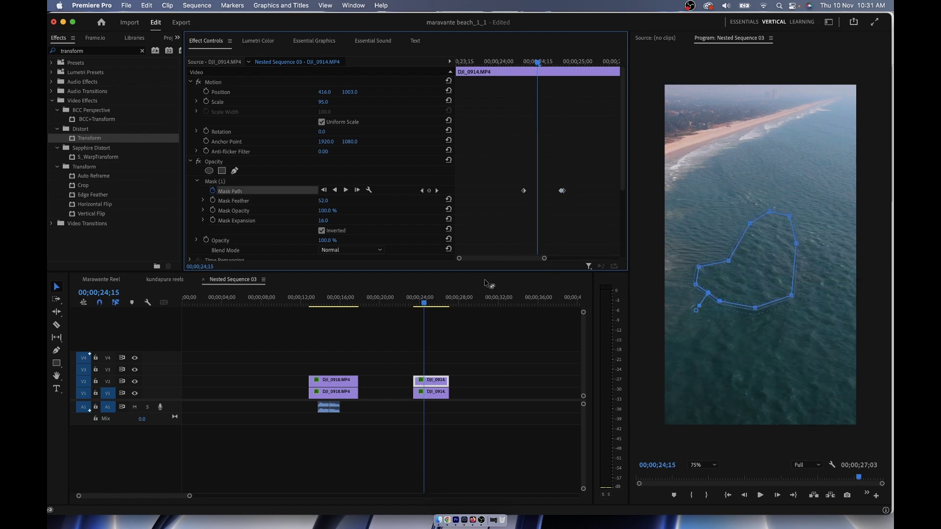
Preview the ship reveal and move the grow sound effect later on A1 to around 24 seconds
left_click(416, 307)
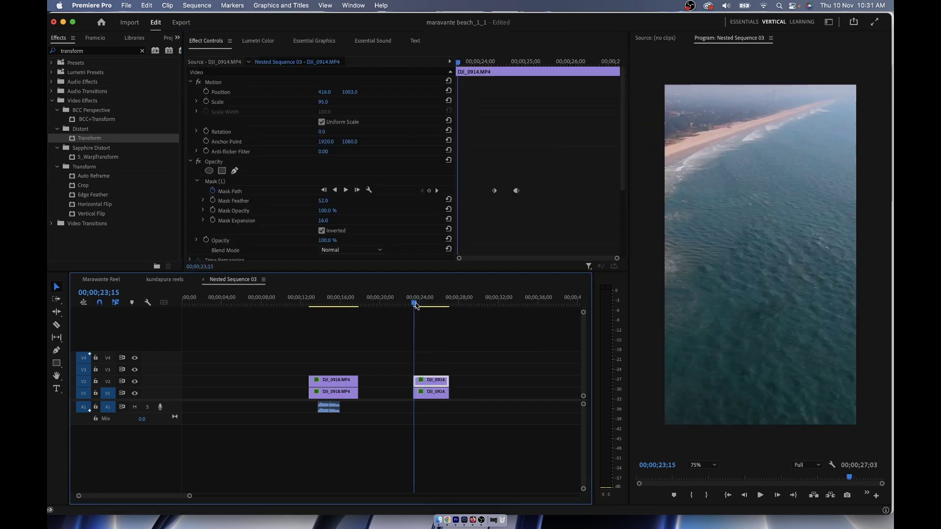
key("space")
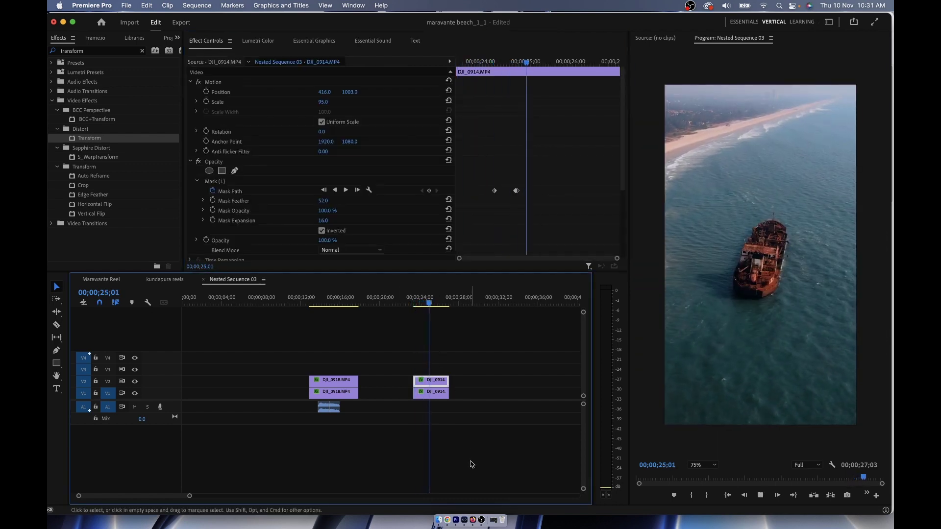
key("space")
mouse_move(328, 407)
left_mouse_down()
mouse_move(437, 409)
mouse_move(427, 410)
left_mouse_up()
Replay to check sync and nudge the sound effect slightly later again
left_click(423, 299)
key("space")
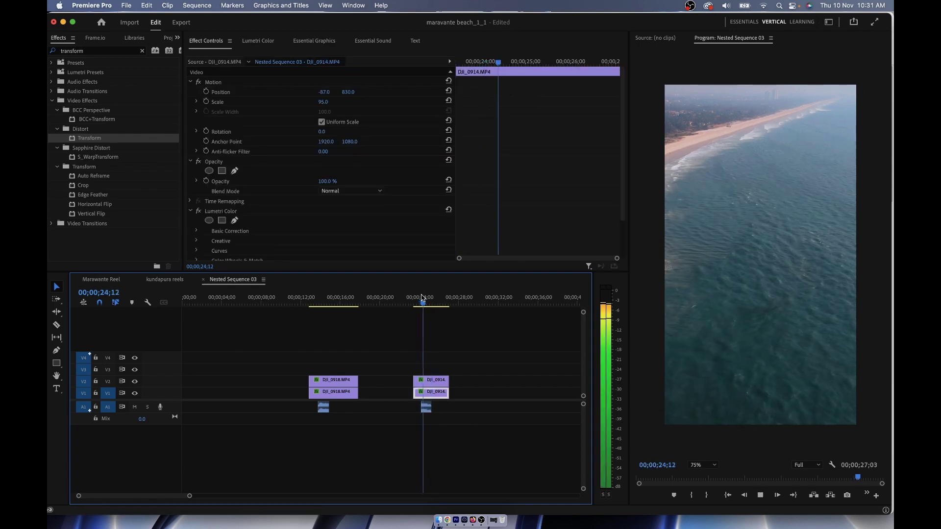
key("space")
left_click_drag(426, 409, 434, 409)
key("space")
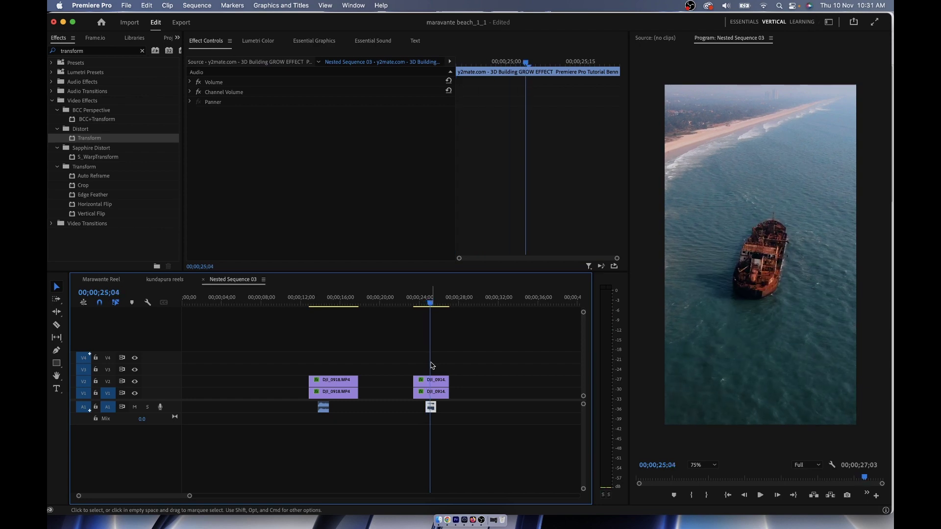
Select the lower DJI_0914 clip and inspect DJI_0918's Transform shake
left_click(431, 392)
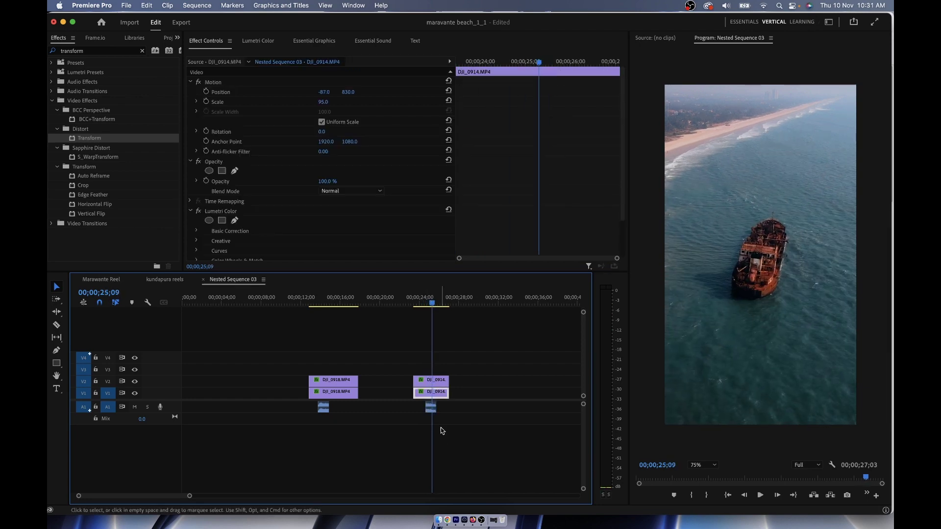
left_click(334, 380)
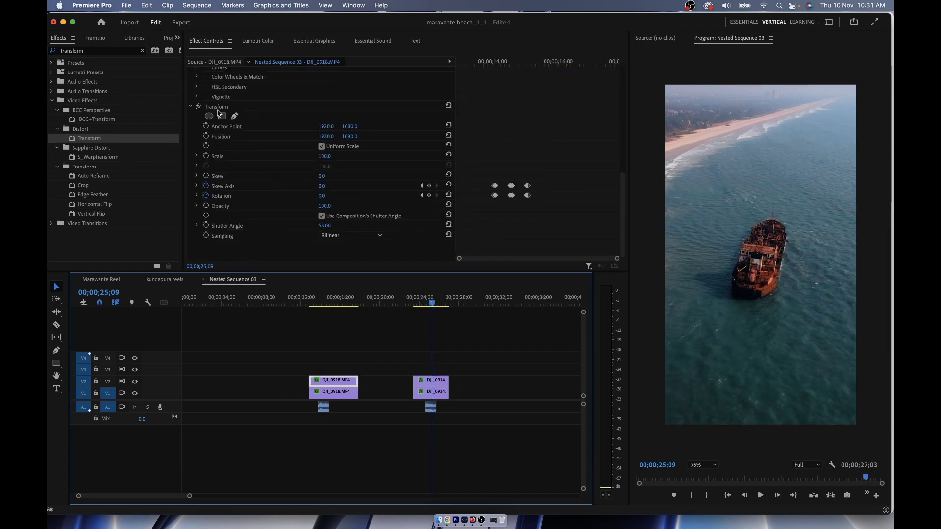
Move DJI_0914's Skew Axis and Rotation shake keyframes to the ship's appearance near 24;23
left_click(216, 106)
left_click(420, 380)
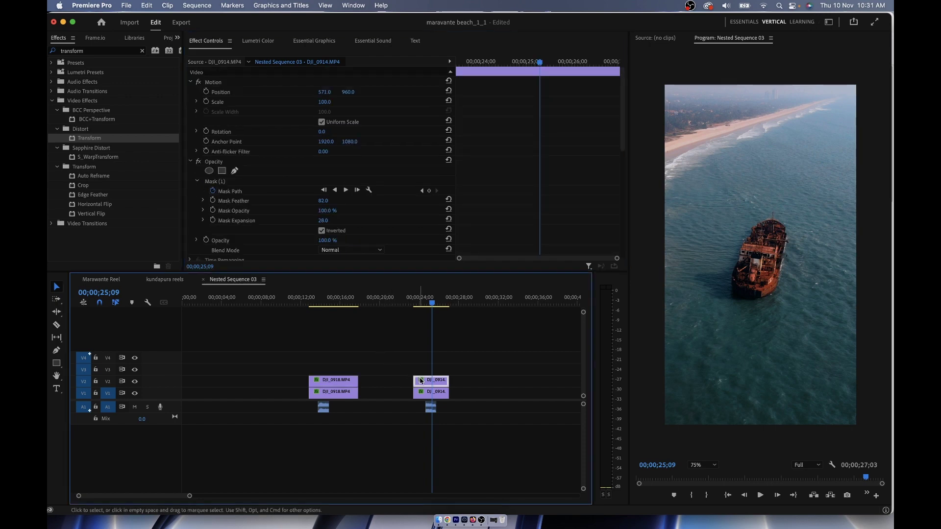
scroll(305, 184, "down", 5)
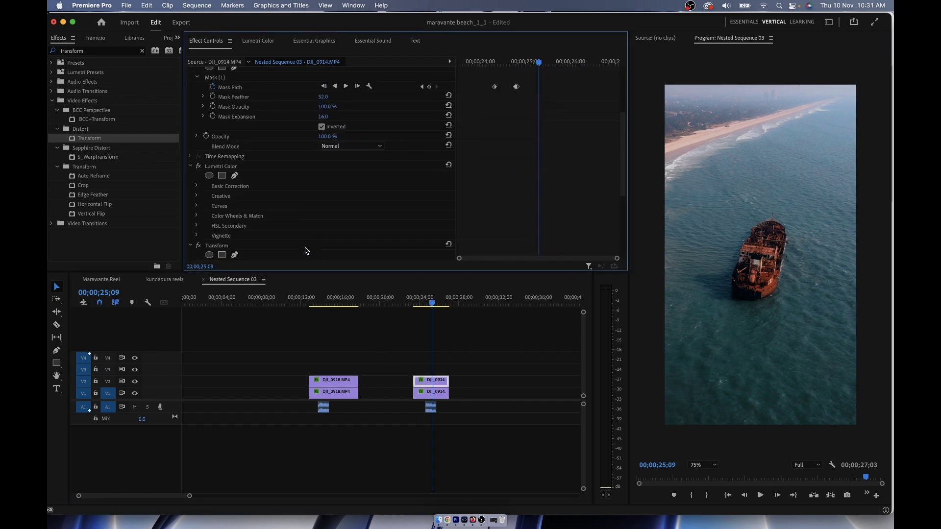
scroll(305, 251, "down", 5)
left_click_drag(525, 163, 562, 215)
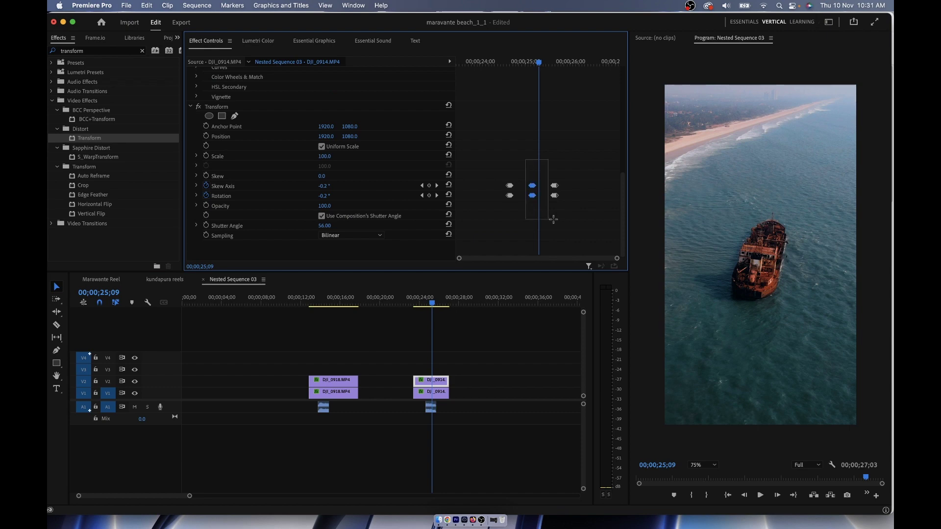
scroll(558, 216, "up", 5)
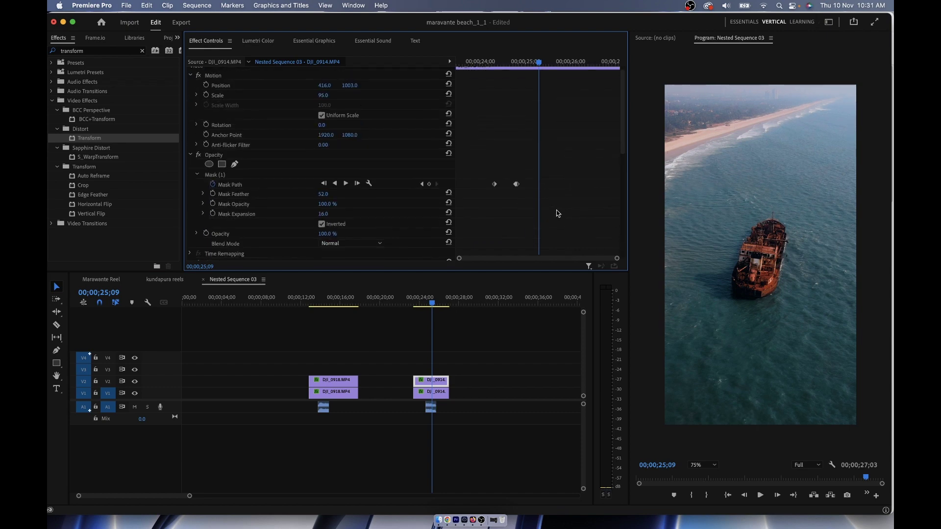
scroll(557, 214, "up", 5)
left_click_drag(539, 61, 515, 62)
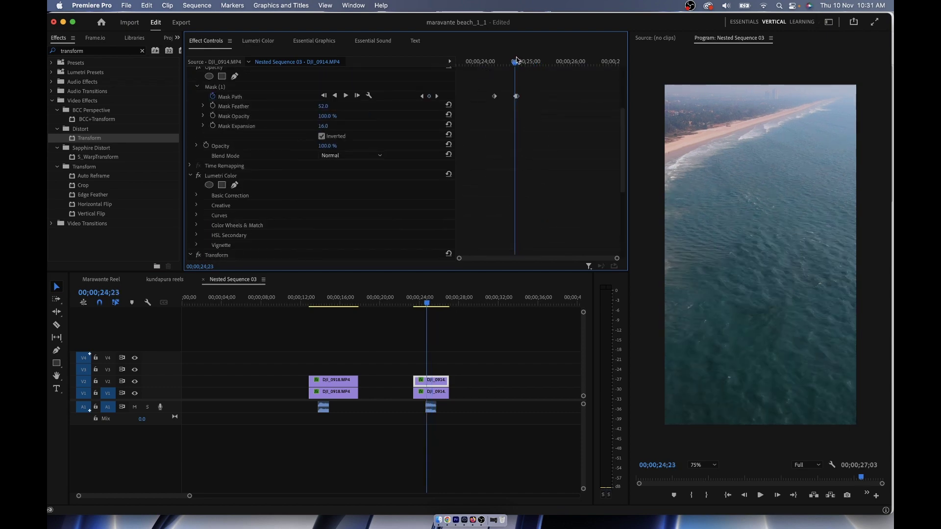
scroll(622, 176, "down", 3)
scroll(622, 177, "down", 5)
scroll(621, 177, "down", 1)
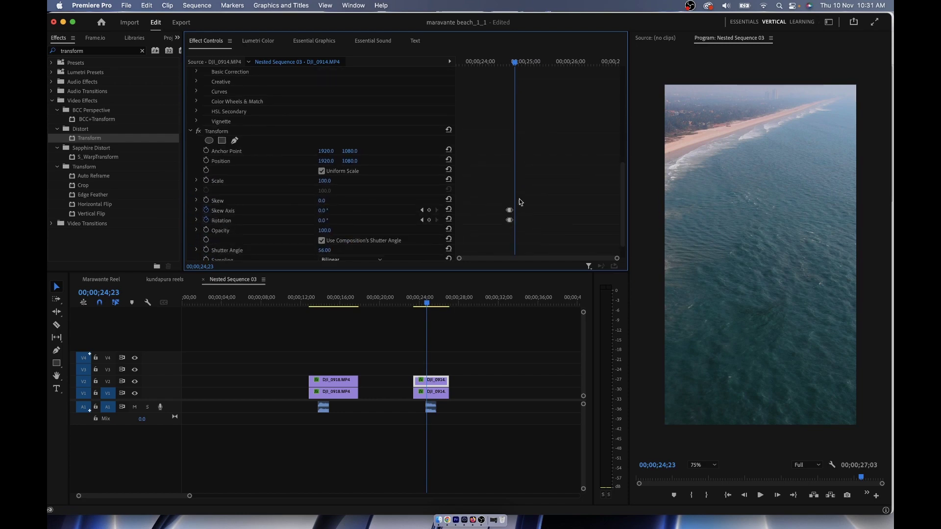
left_click_drag(510, 221, 515, 220)
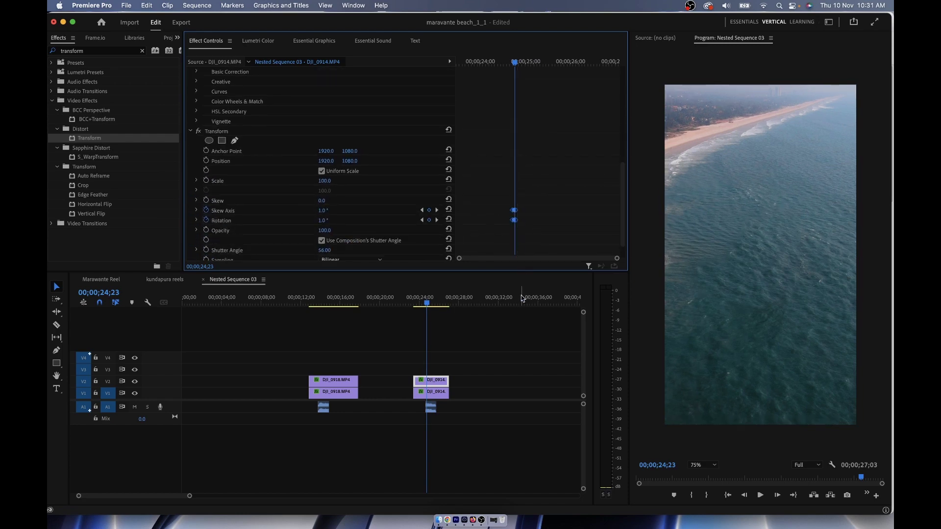
Review the shake and reveal from just before it, then save the project
left_click(418, 305)
key("space")
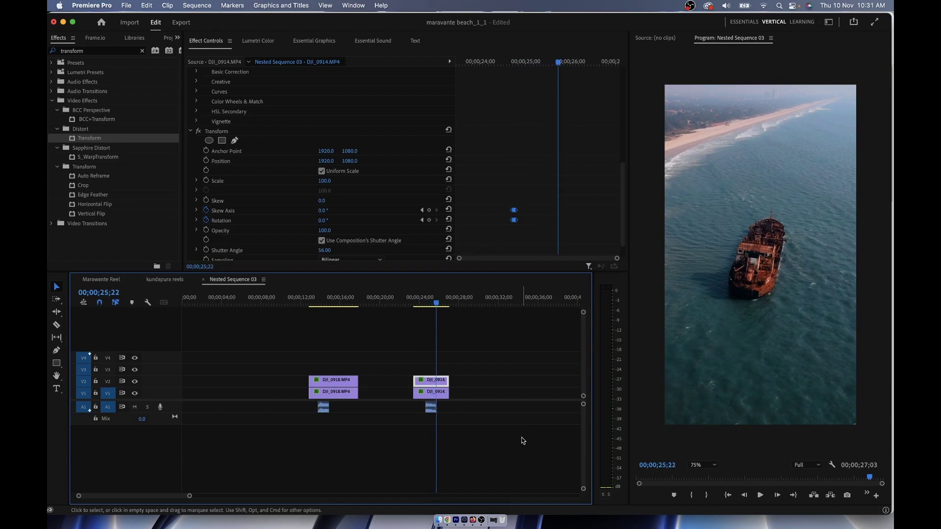
key("super+s")
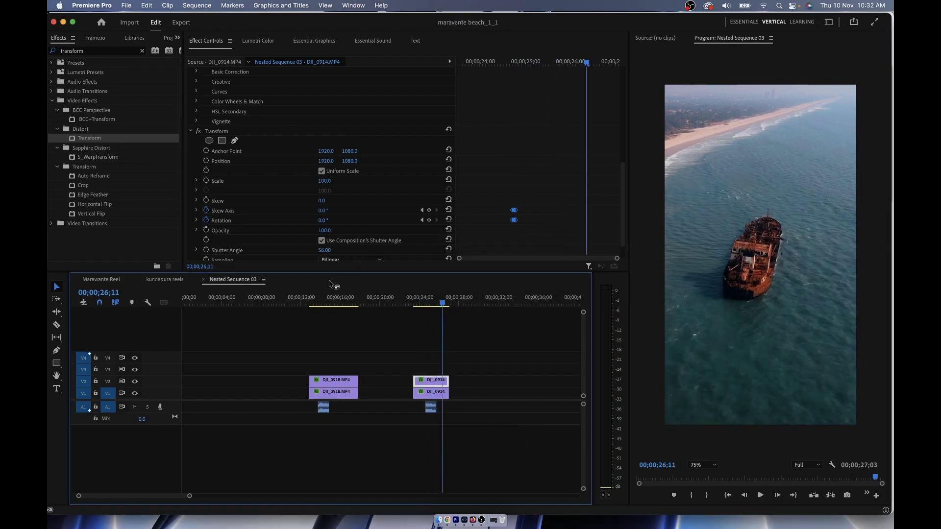
Switch to the Marawante Reel sequence and jump to its intro section
left_click(164, 280)
left_click(101, 279)
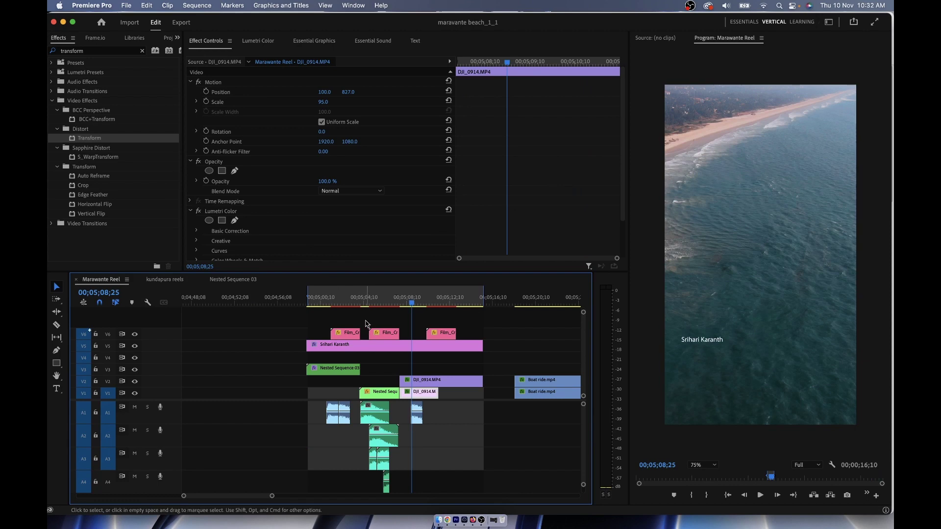
left_click(365, 300)
Play the MARAVANTE BEACH title intro, stop near 05;06;19 and save the project
key("space")
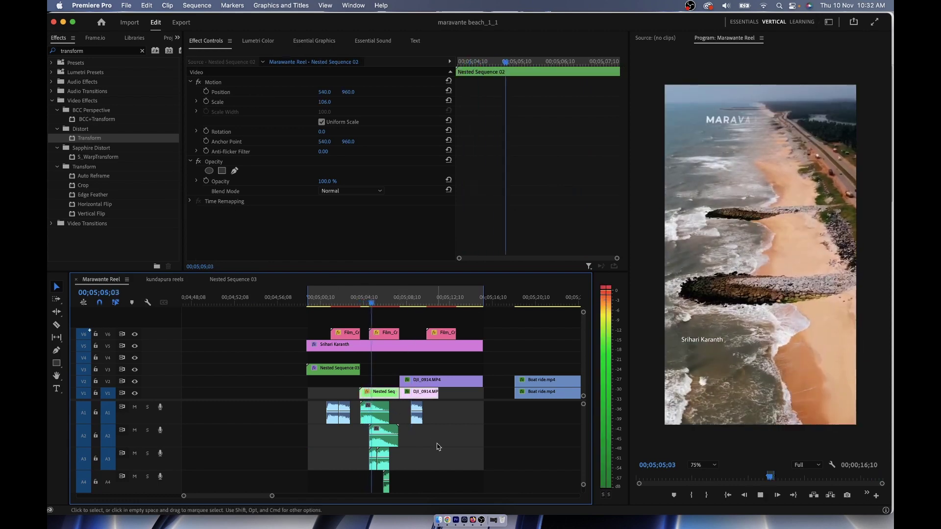
key("space")
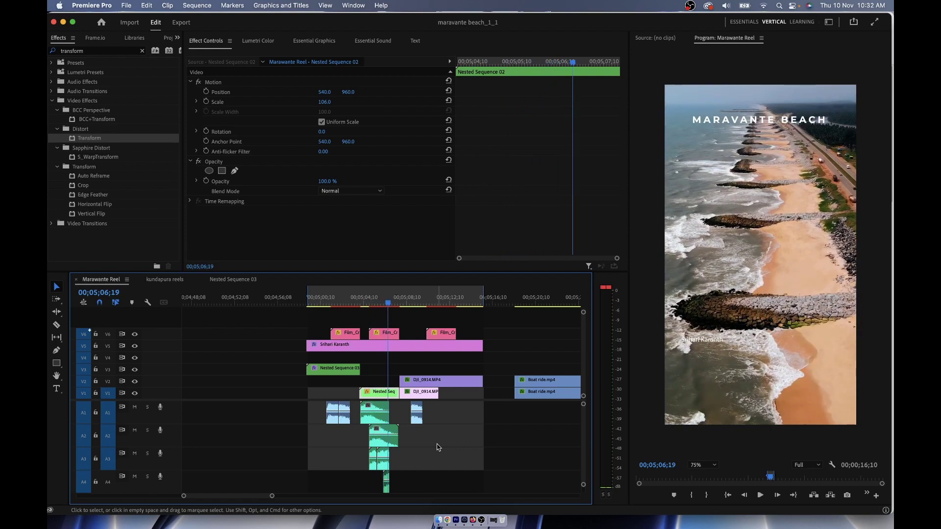
key("super+s")
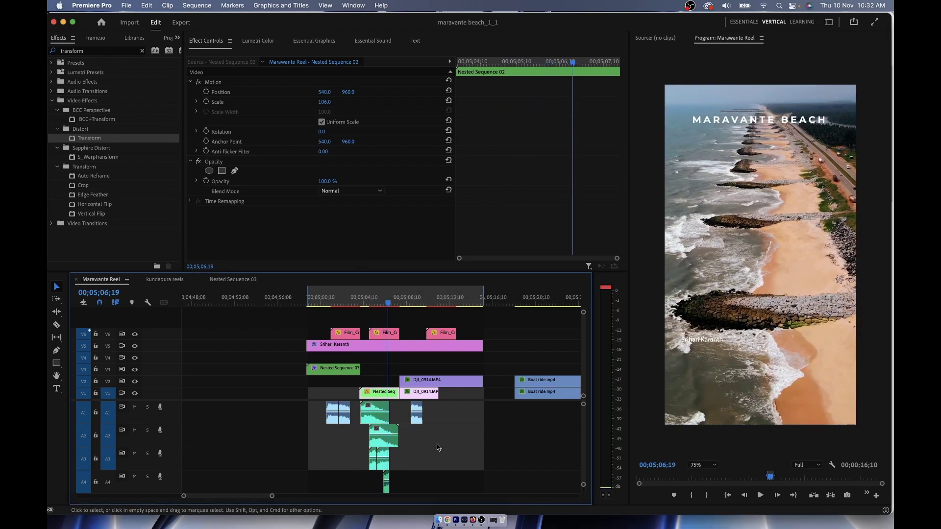